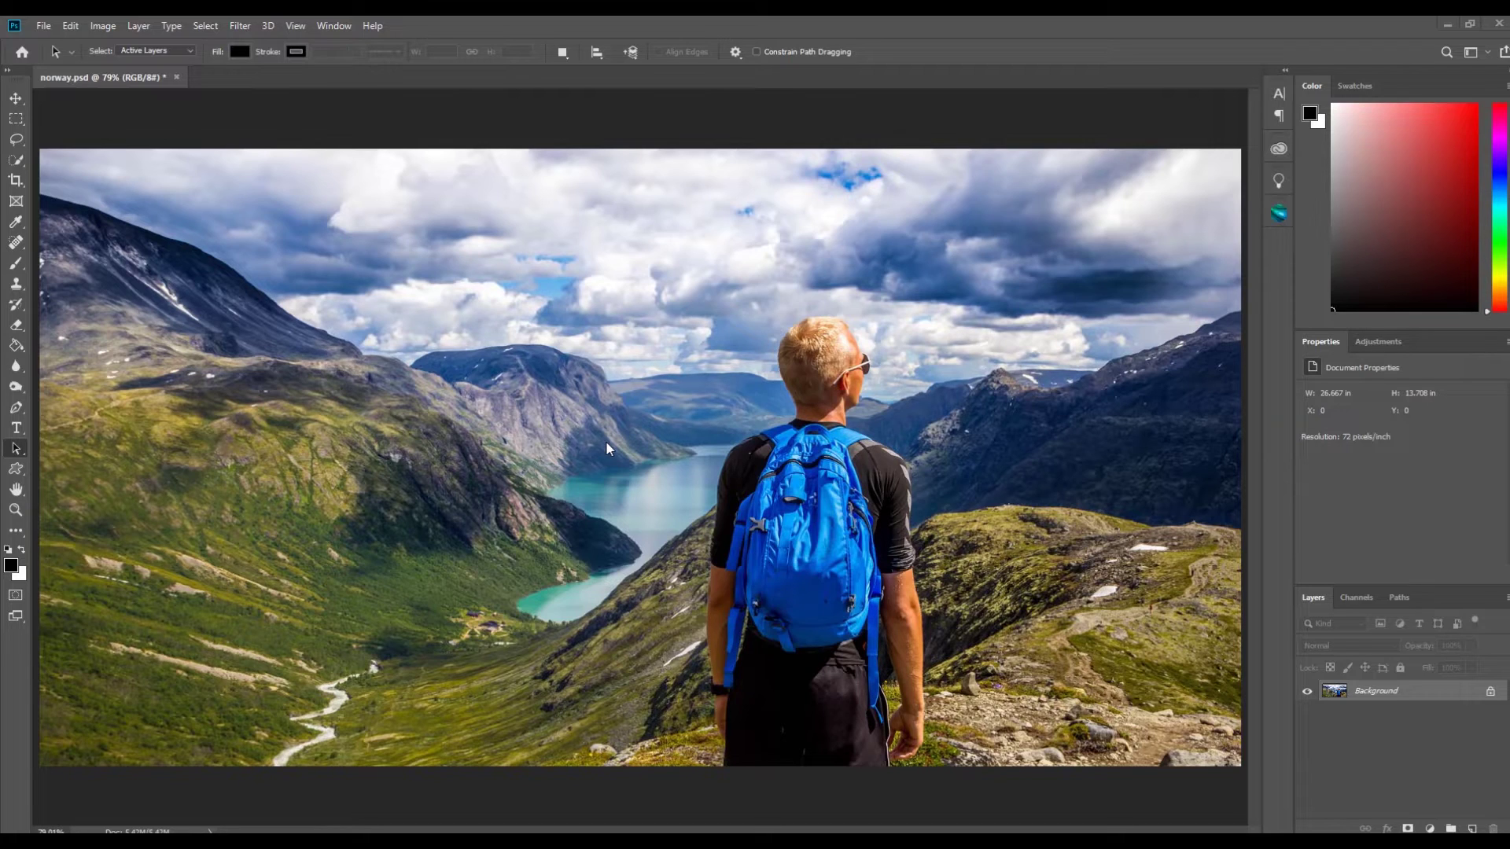
Step: Select the whole cloudy sky above the mountains with the Quick Selection tool
left_click(19, 163)
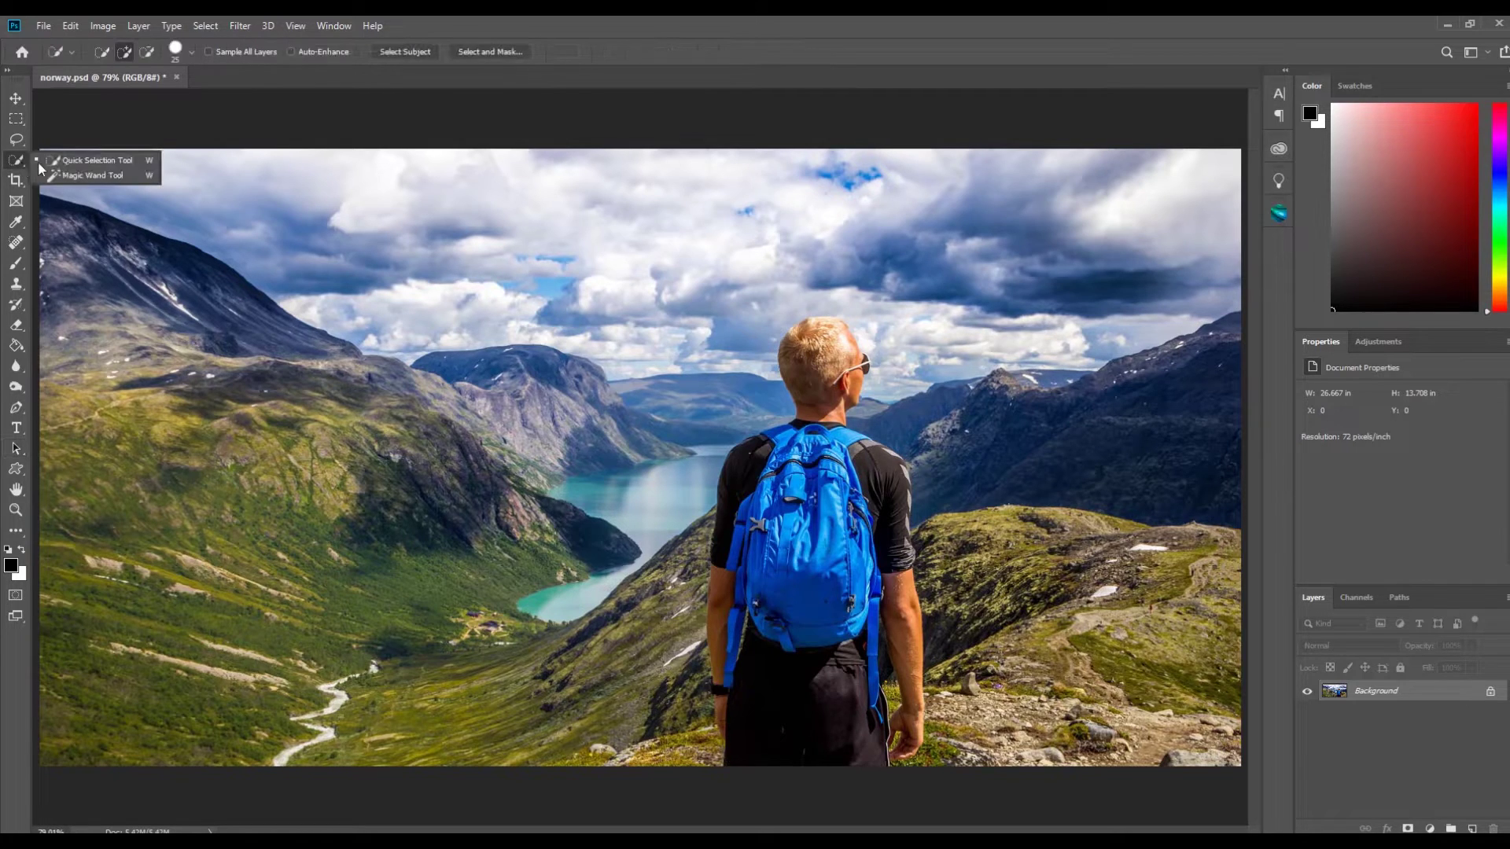
mouse_move(168, 182)
left_mouse_down()
mouse_move(311, 259)
mouse_move(554, 335)
mouse_move(608, 337)
mouse_move(689, 281)
mouse_move(982, 278)
left_mouse_up()
mouse_move(1109, 302)
left_mouse_down()
mouse_move(1145, 313)
mouse_move(949, 348)
left_mouse_up()
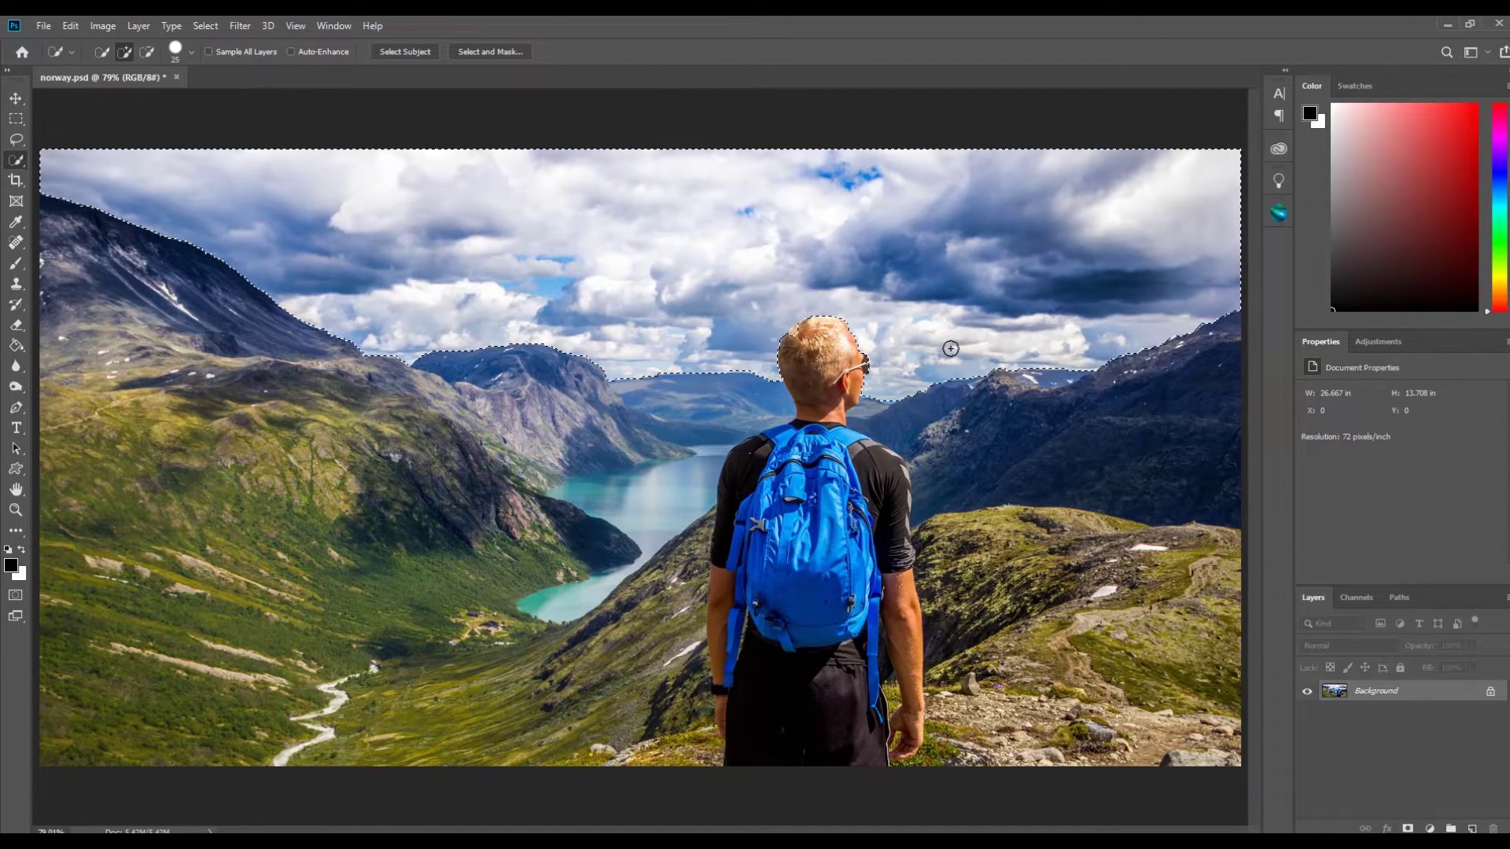
Step: Enlarge the selection brush to 45 and include the hiker's head in the sky selection
key("bracketright")
key("bracketright")
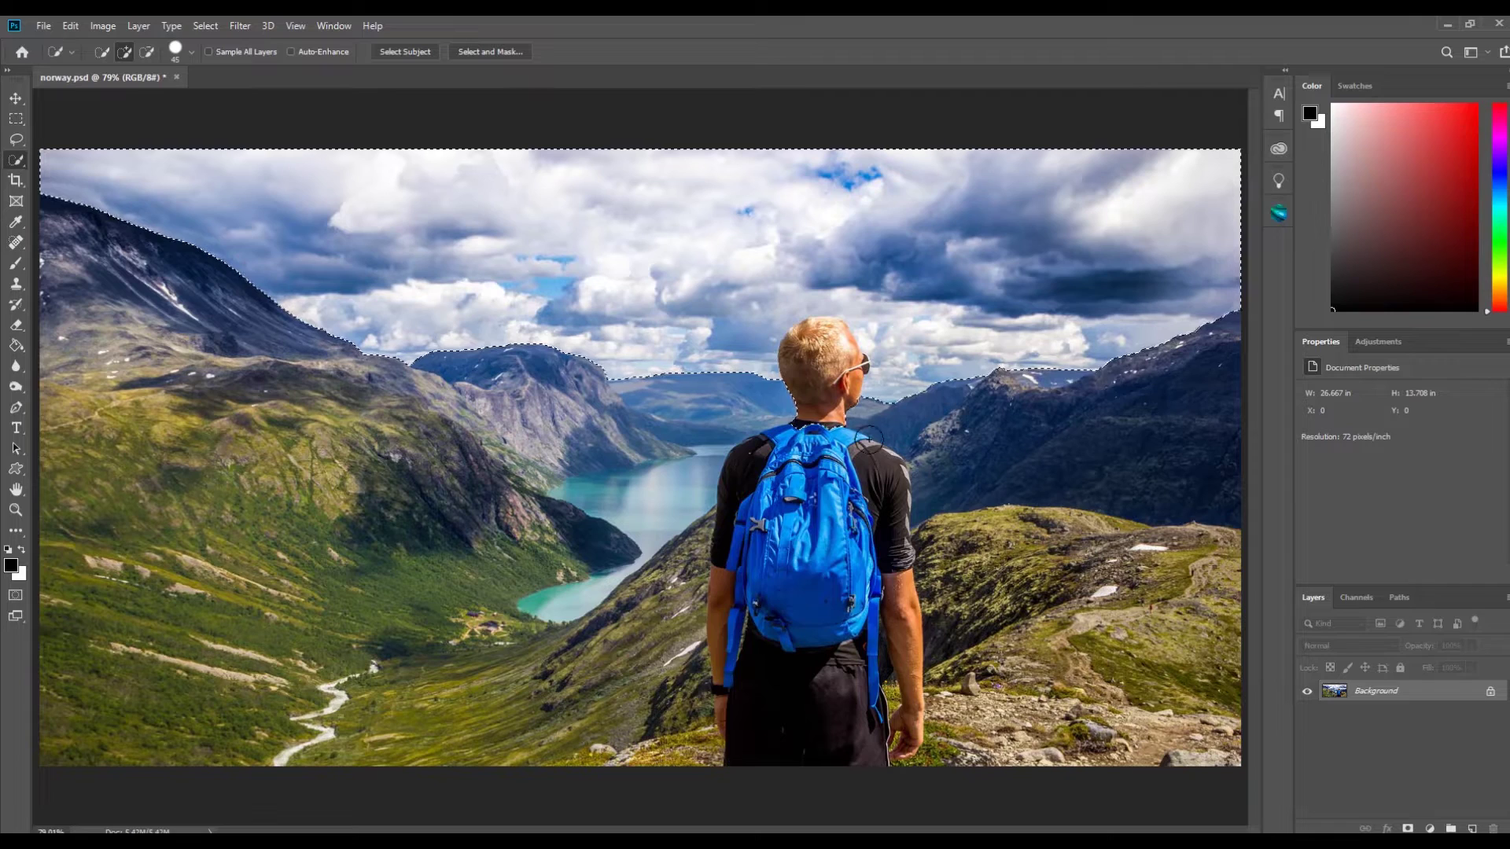
key("alt")
left_click(843, 370)
key("alt")
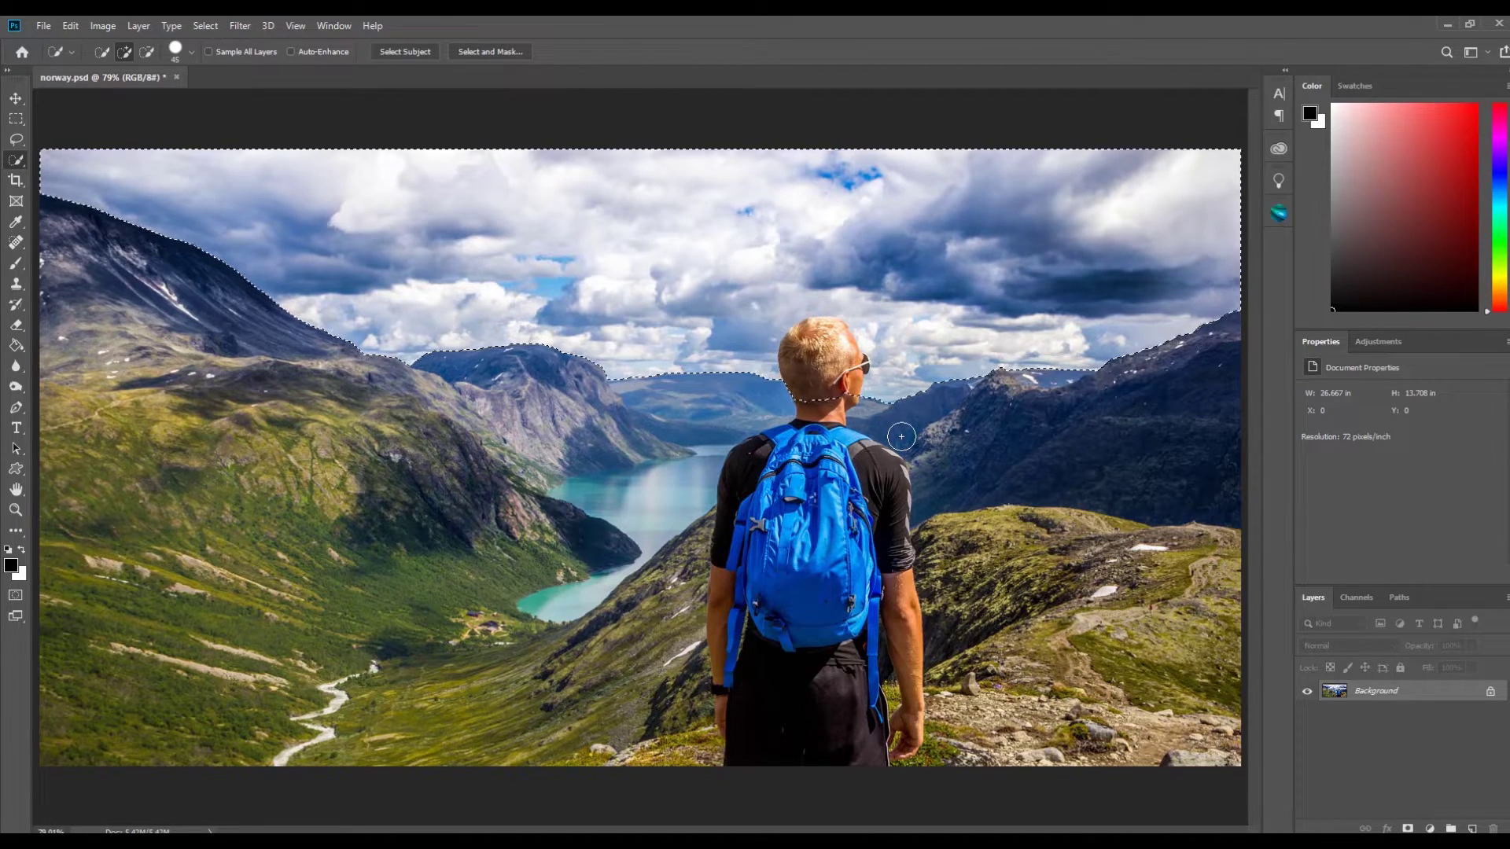
Step: Create a new layer named Sky
left_click(147, 28)
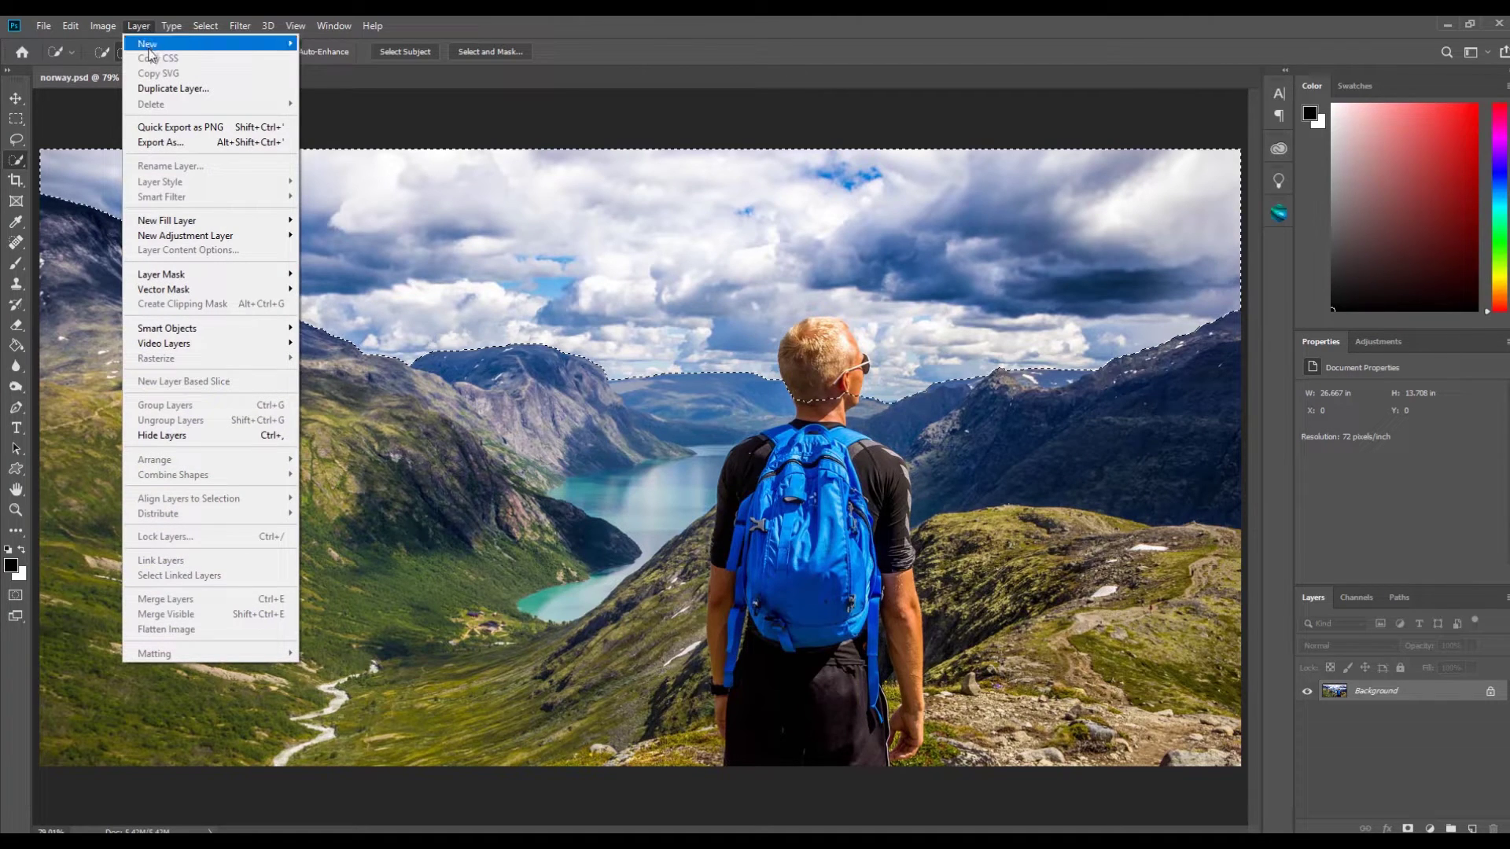
mouse_move(149, 49)
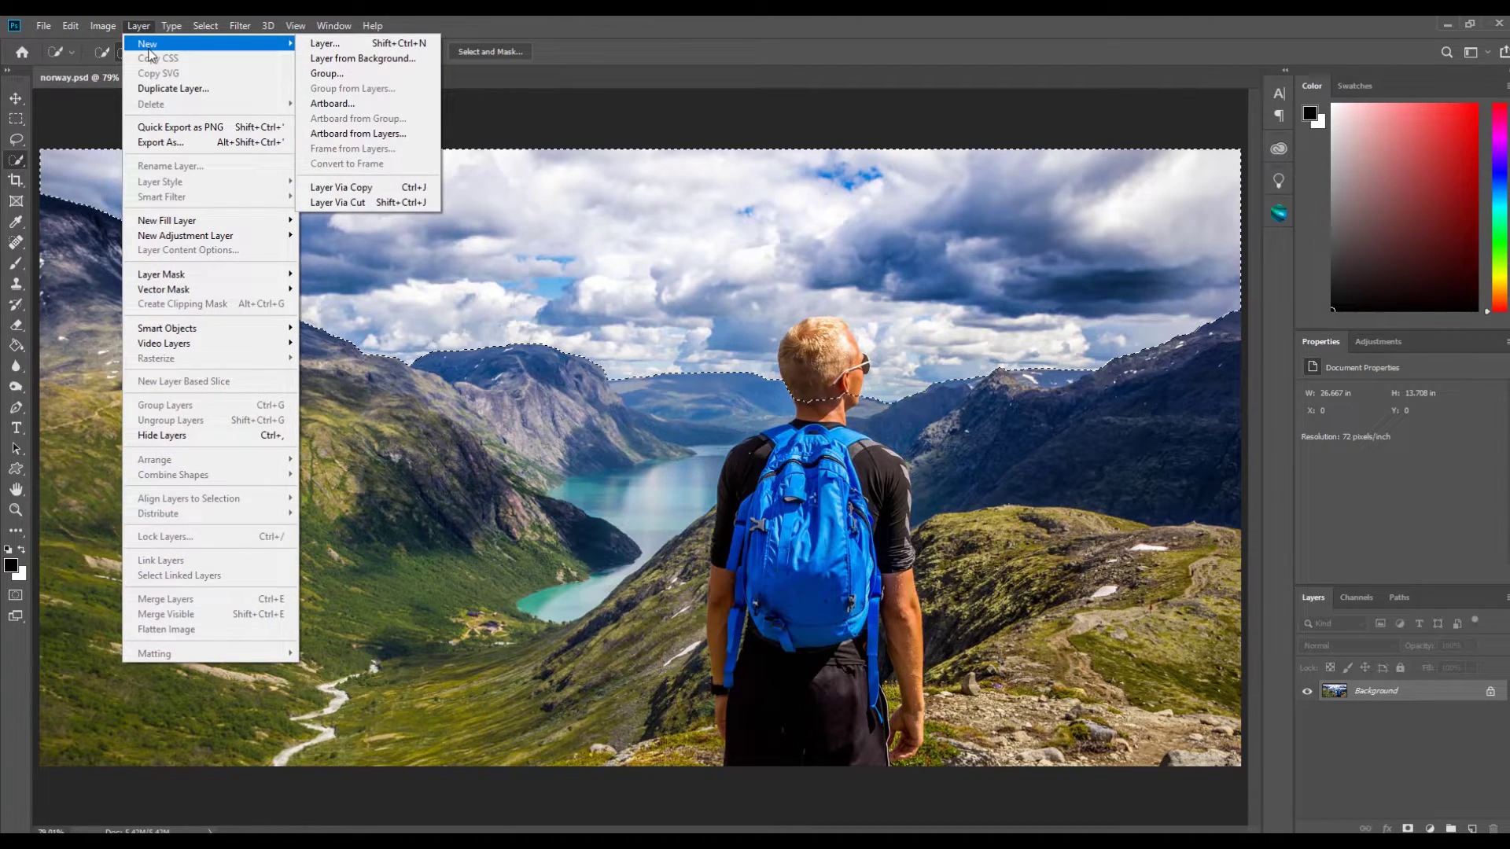
left_click(318, 47)
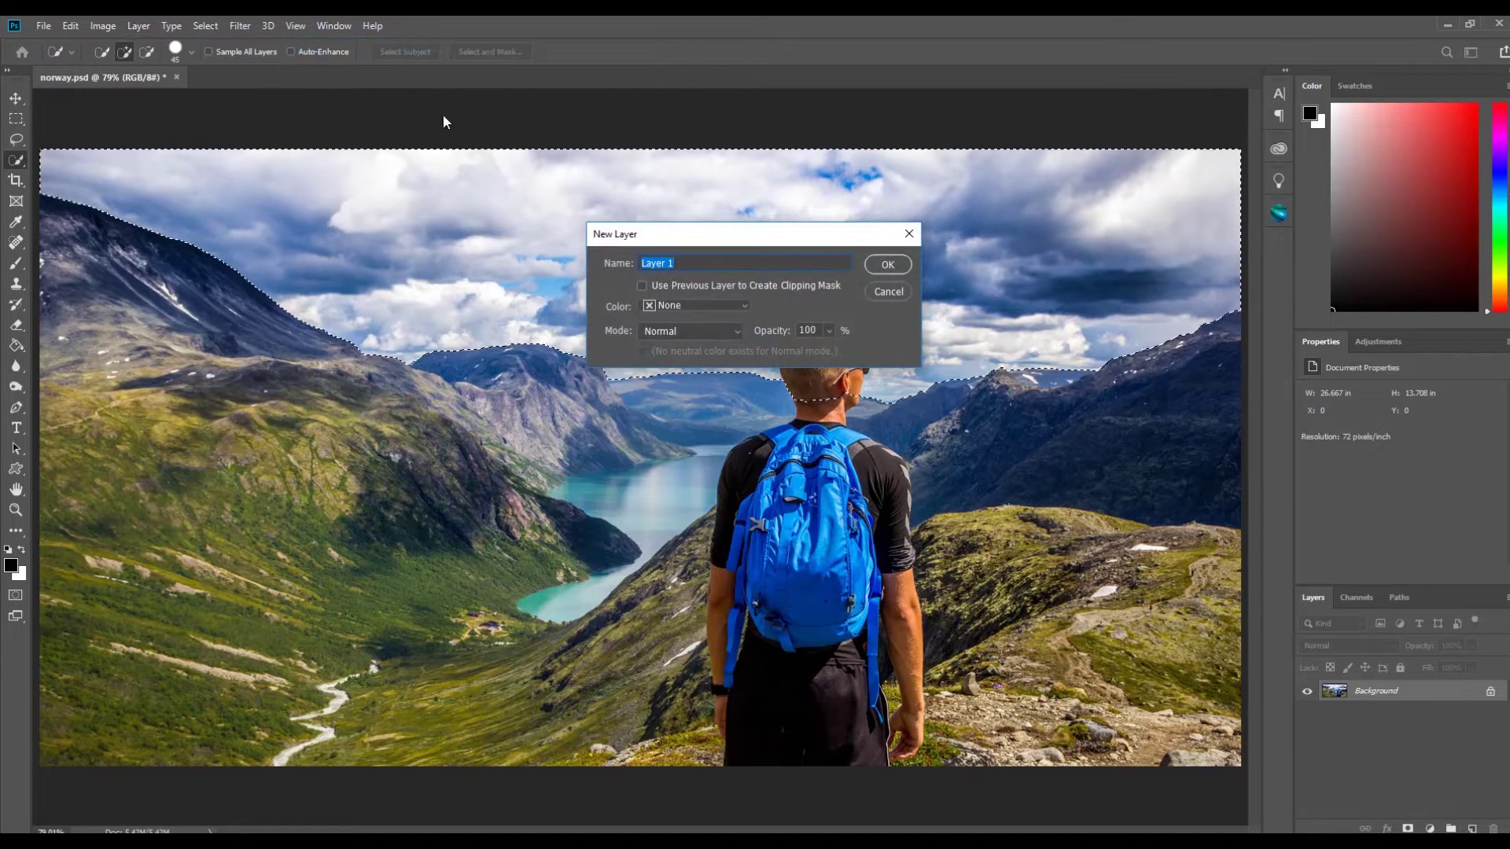
key("BackSpace")
type("Sky")
left_click(875, 267)
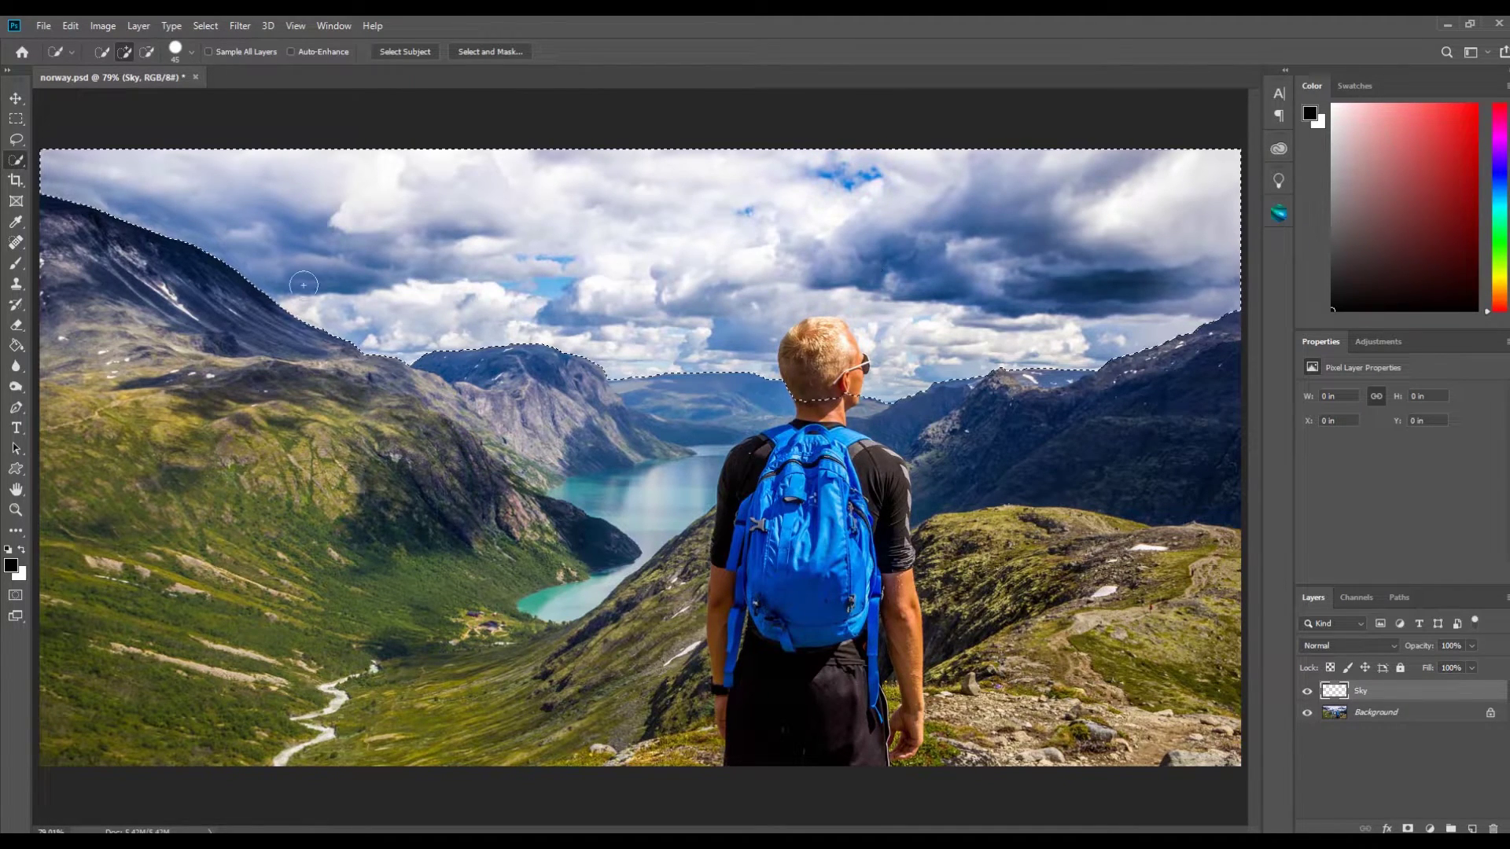
Step: Fill the sky selection with black on the Sky layer using the Paint Bucket, and deselect it
left_click(13, 351)
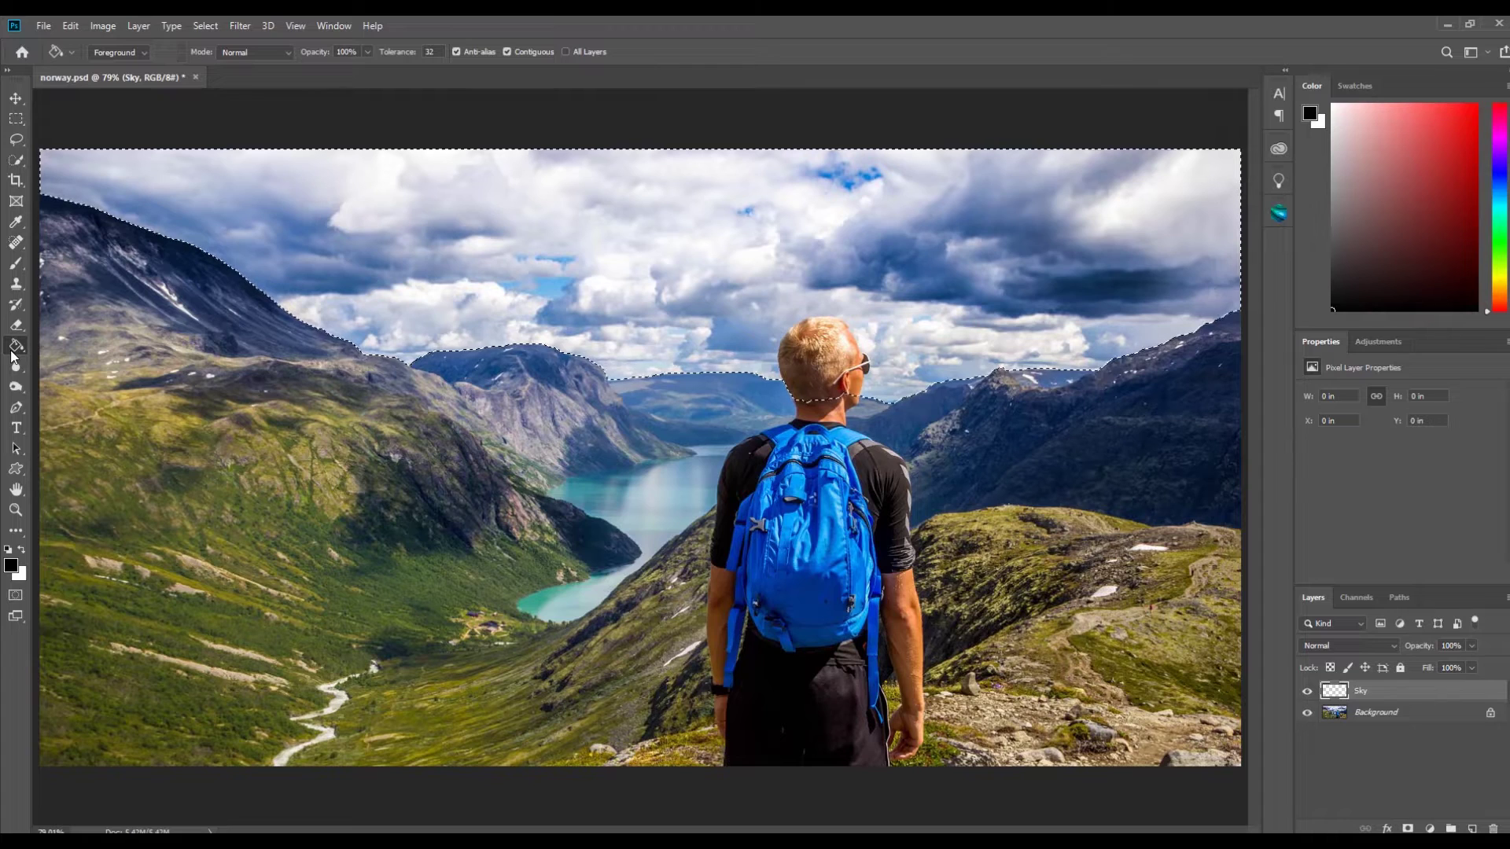
left_click(542, 229)
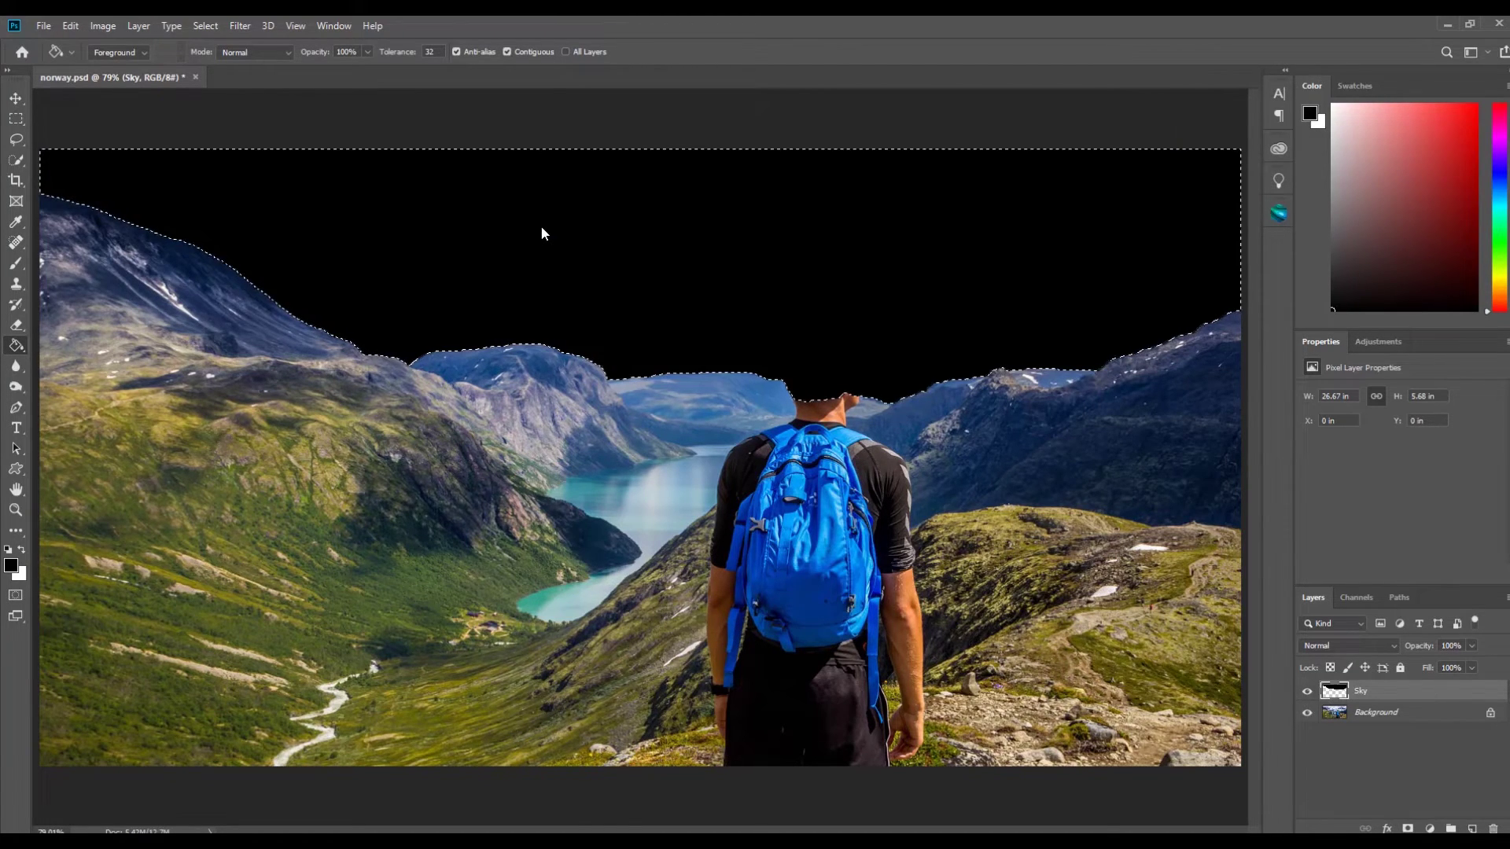
key("ctrl+d")
left_click(16, 449)
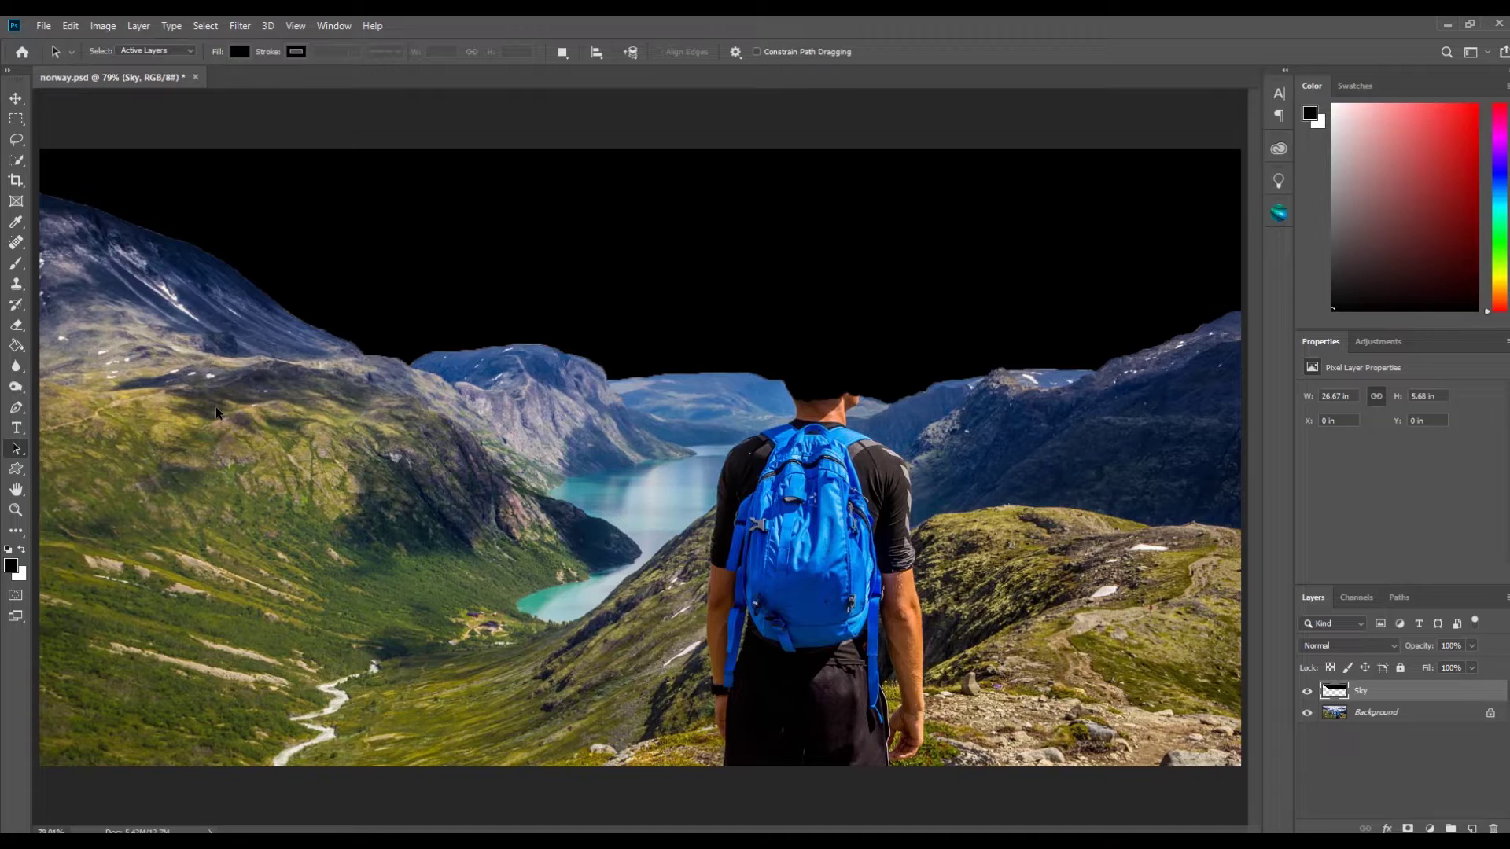
Step: On the Background layer, quick-select the landscape and the hiker's body below the black sky, leaving out the head
left_click(1366, 716)
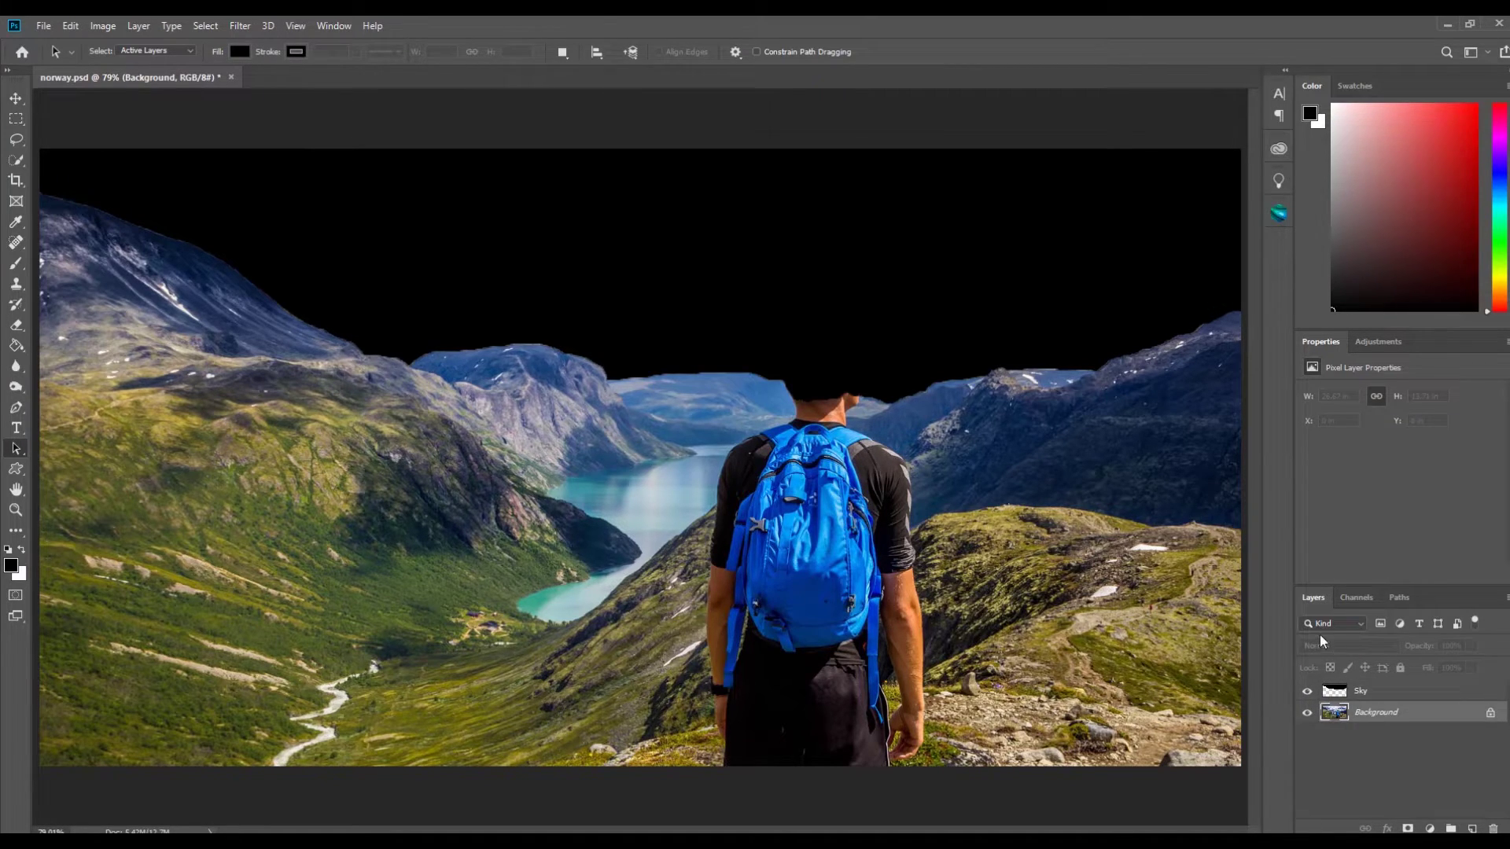
left_click(22, 158)
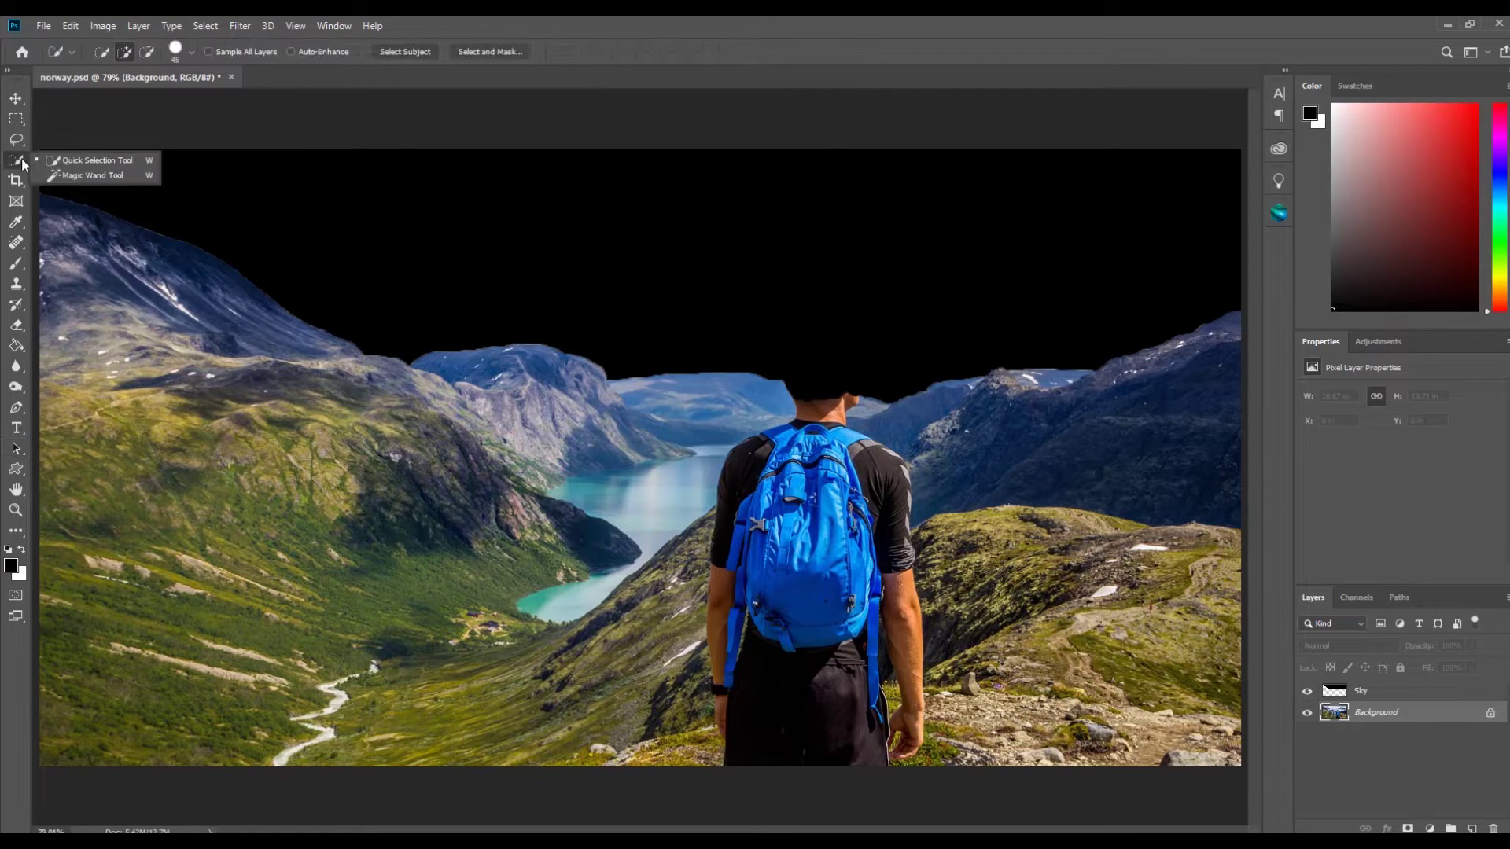
left_click(85, 162)
mouse_move(86, 257)
left_mouse_down()
mouse_move(143, 314)
mouse_move(158, 306)
mouse_move(130, 268)
mouse_move(483, 588)
mouse_move(944, 469)
mouse_move(429, 664)
mouse_move(921, 652)
mouse_move(861, 359)
left_mouse_up()
left_click(818, 361, "alt")
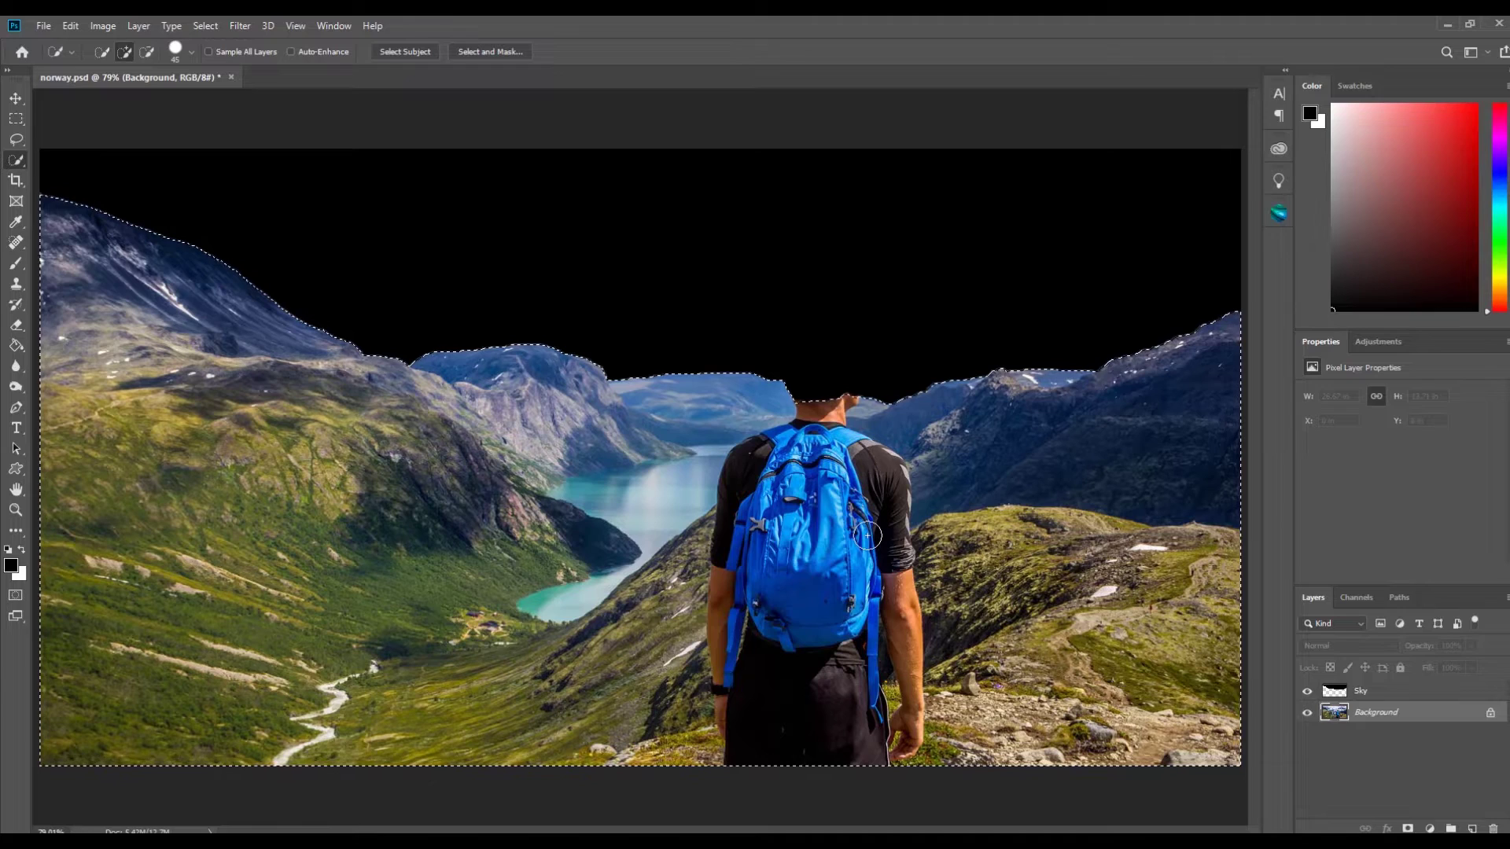
Step: Create a new layer named Mountain above the Background layer
left_click(139, 27)
mouse_move(148, 46)
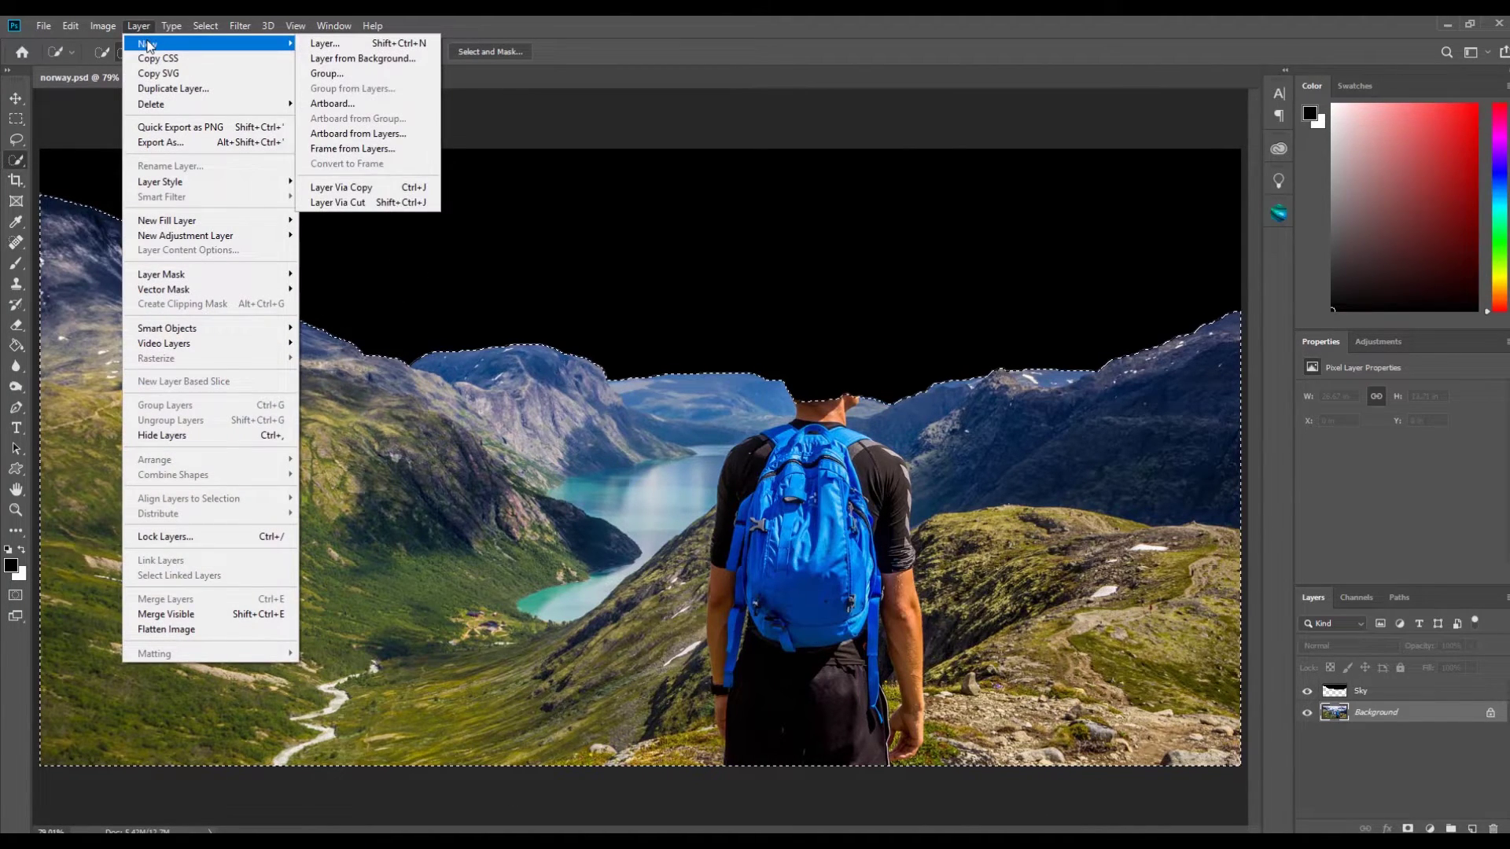
left_click(338, 44)
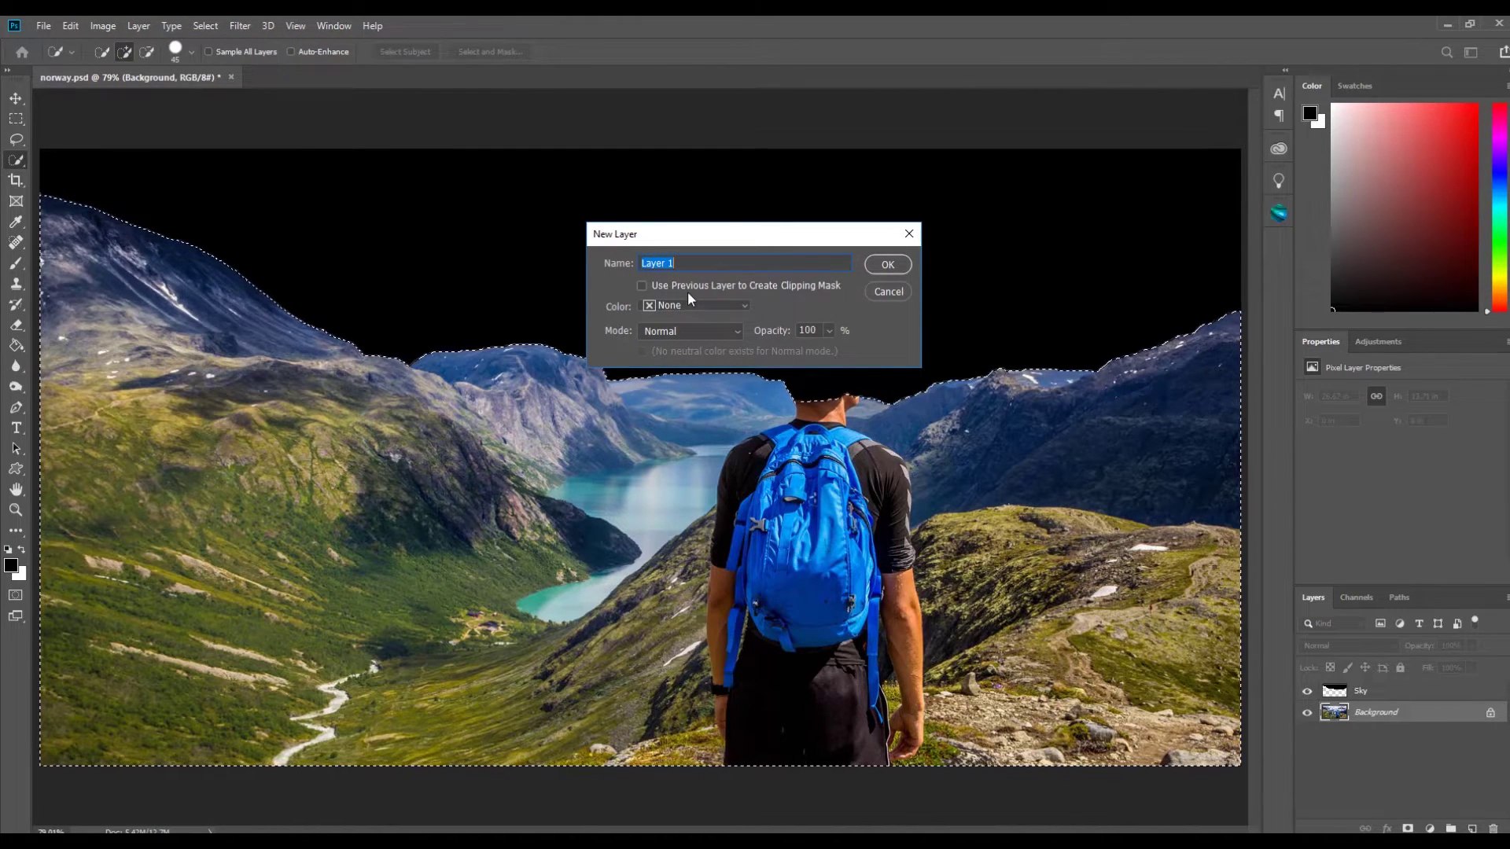
key("BackSpace")
type("Mountain")
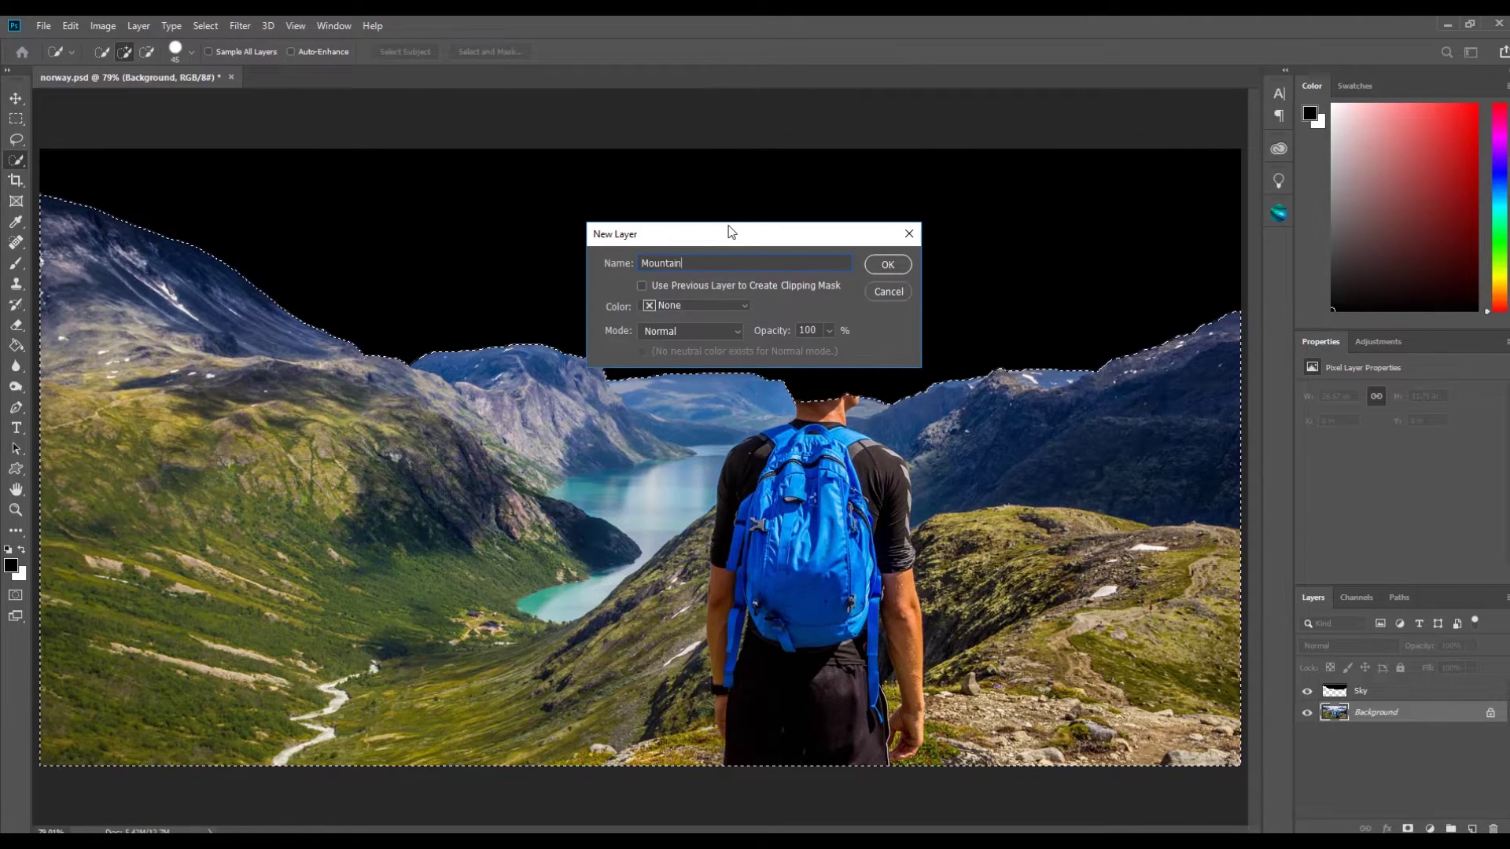
left_click(889, 265)
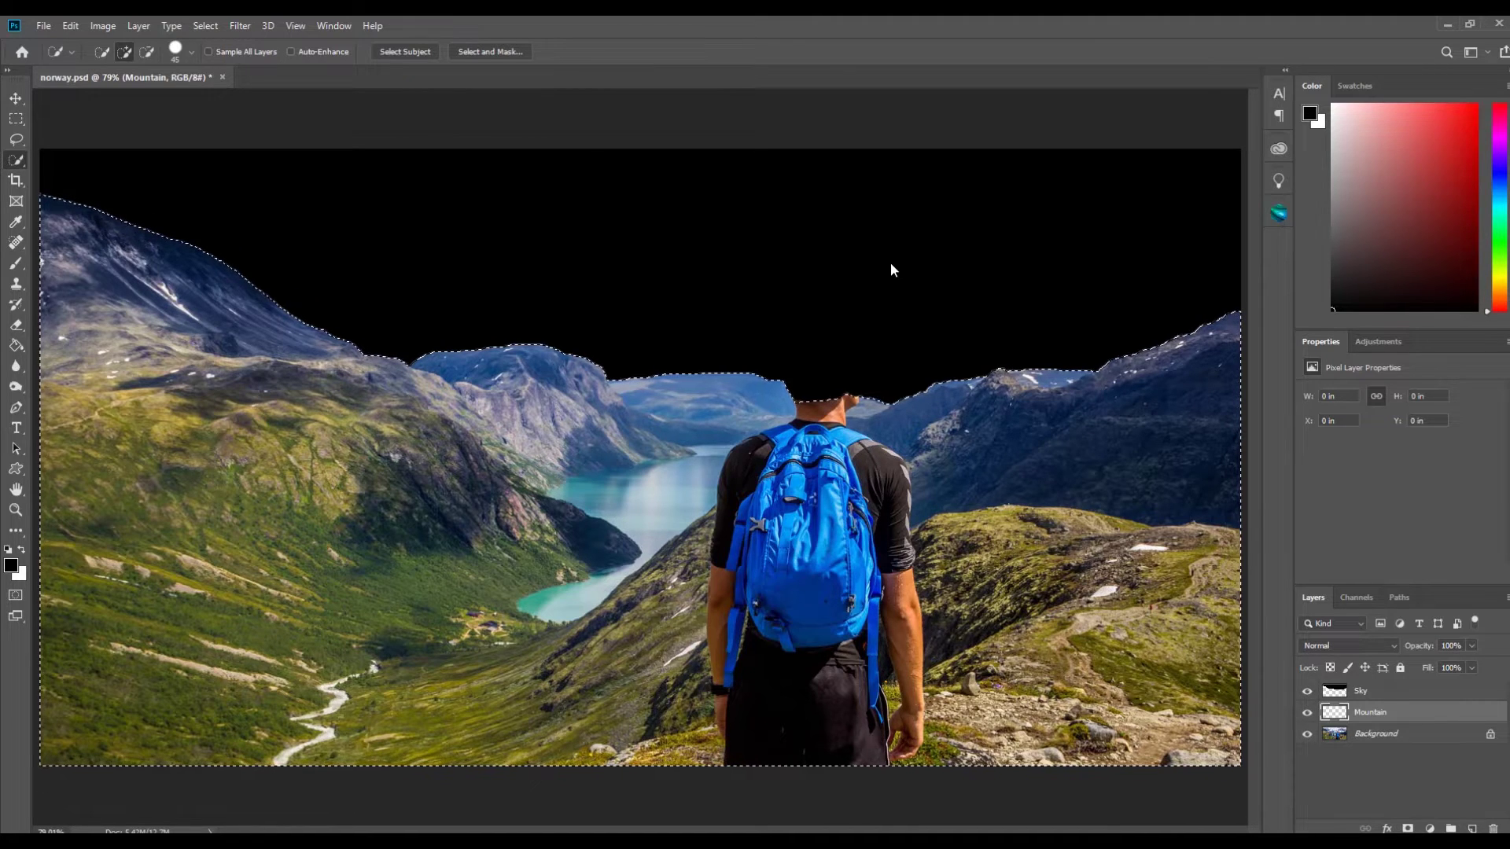
Step: Set the foreground colour to the mid-grey 7d7a7a
left_click(11, 565)
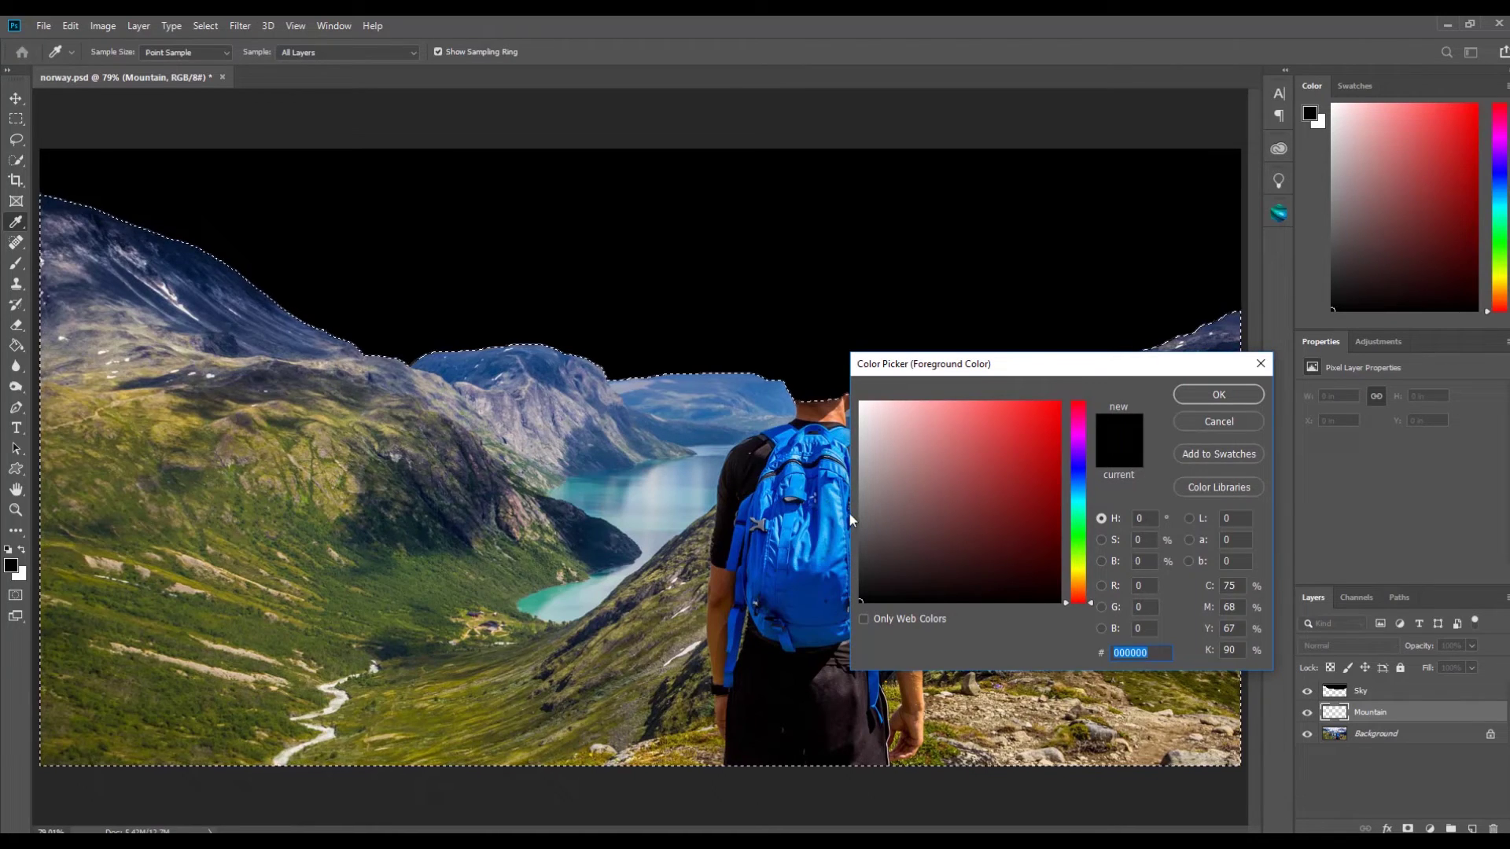
left_click(864, 503)
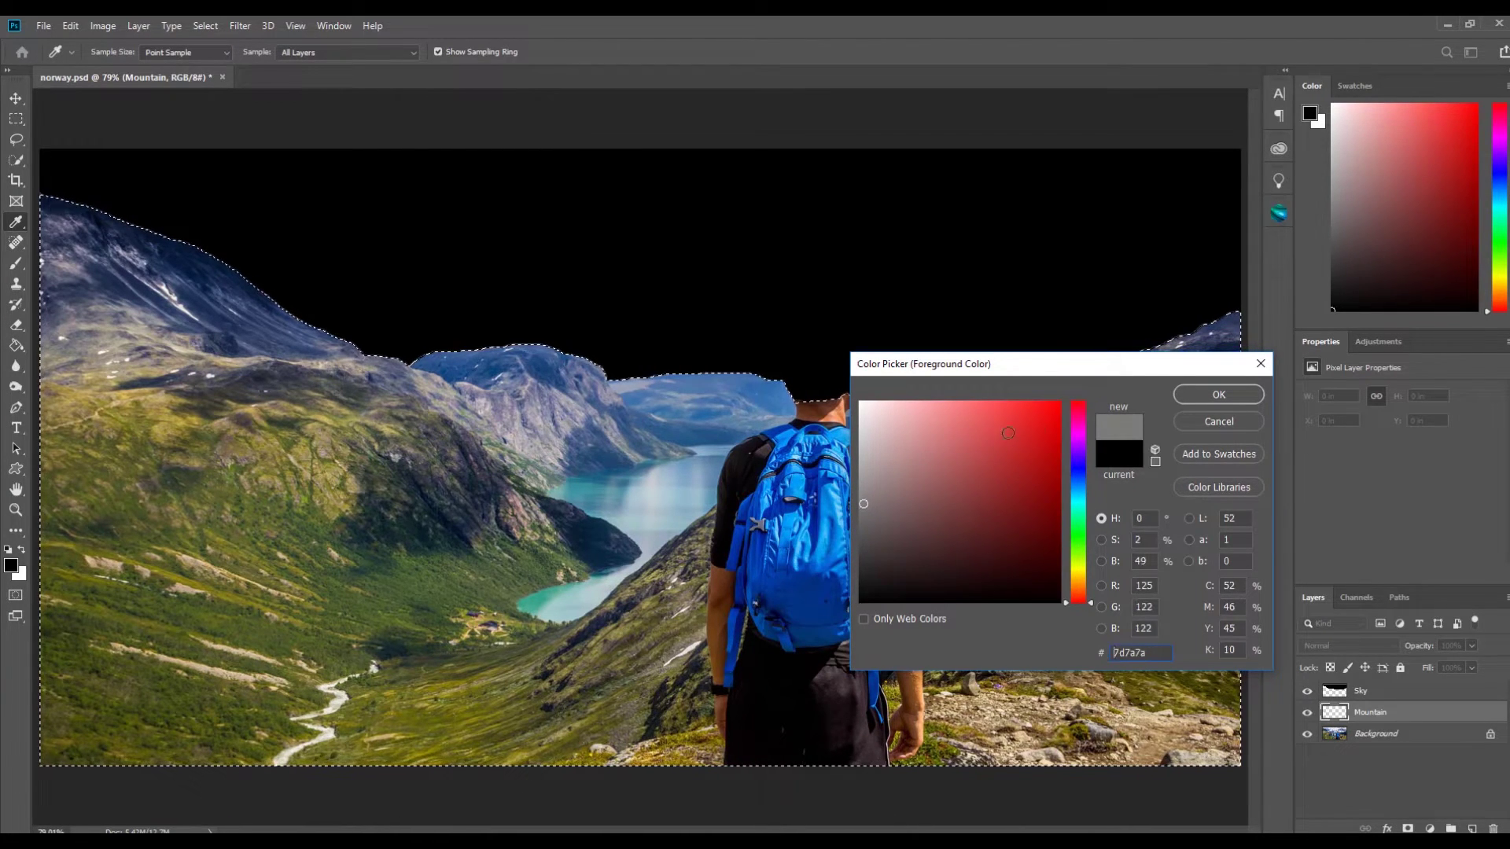
left_click(1217, 394)
key("w")
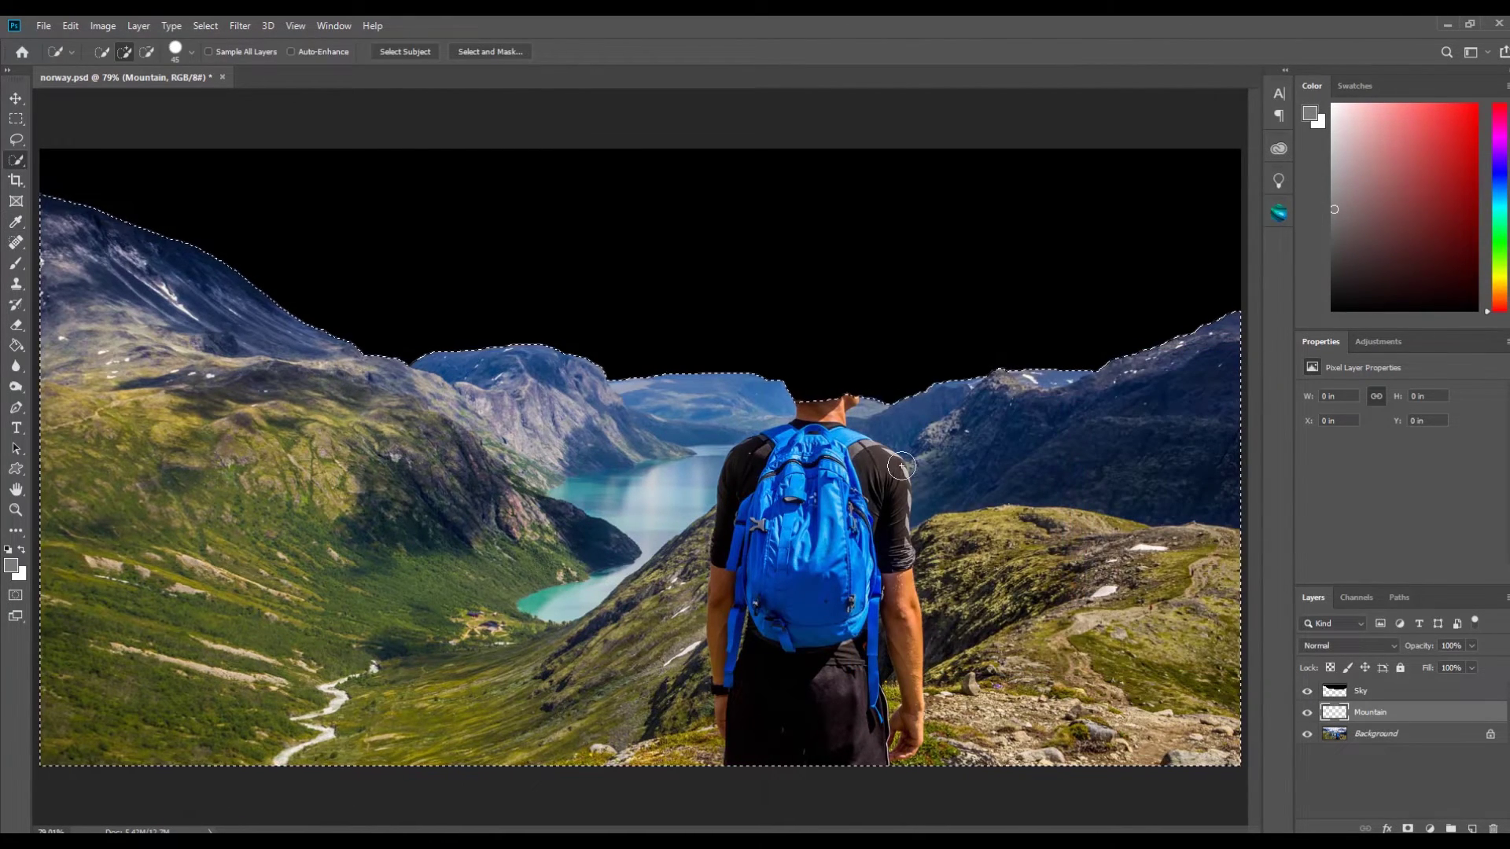
Step: Fill the selection on the Mountain layer with a vertical grey-to-white linear gradient down to the image's lower edge, and deselect it
left_click(16, 345)
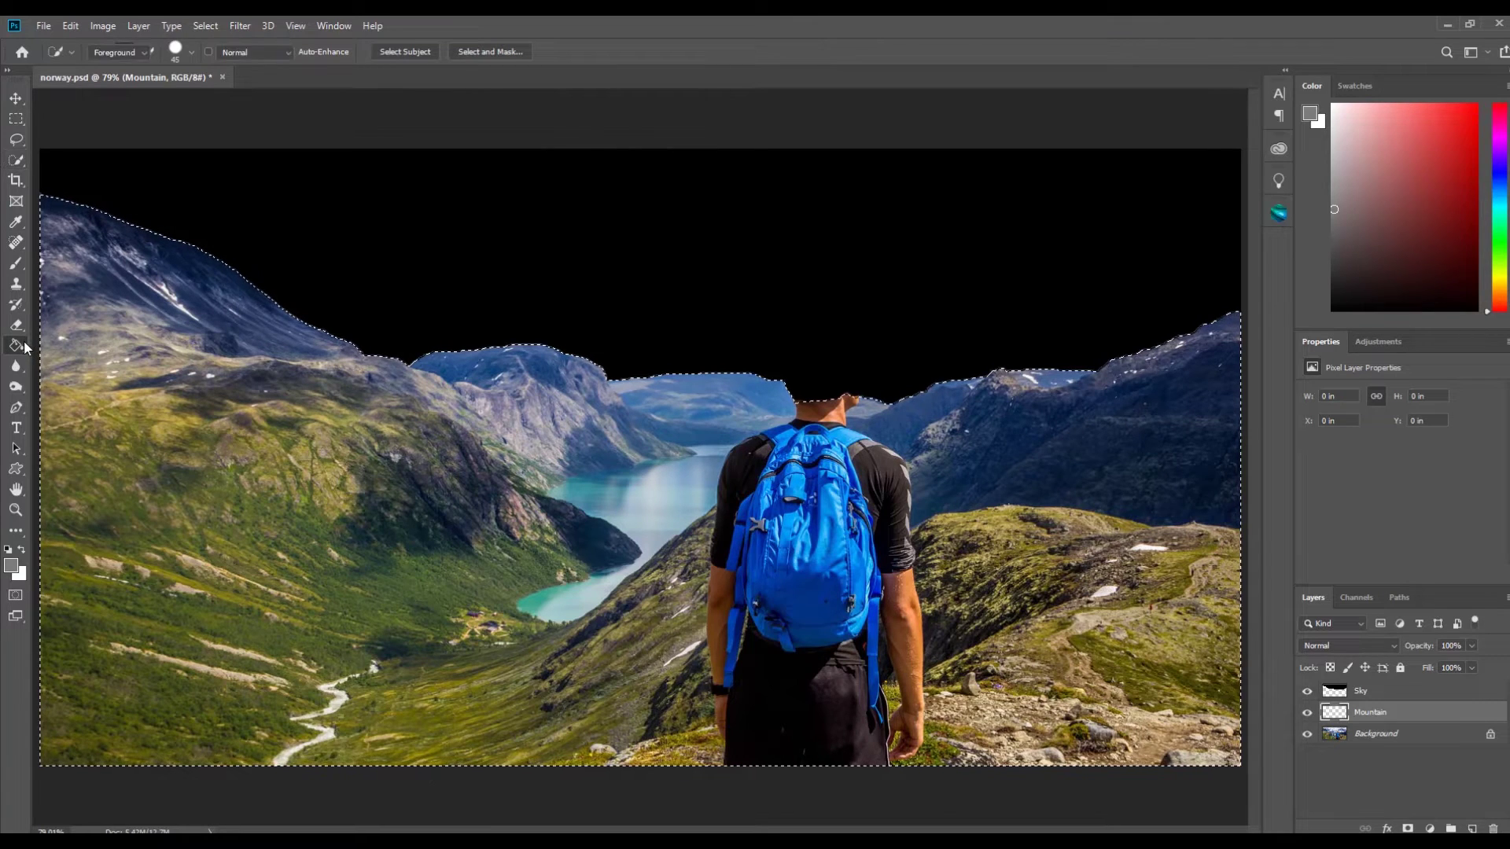
right_click(21, 348)
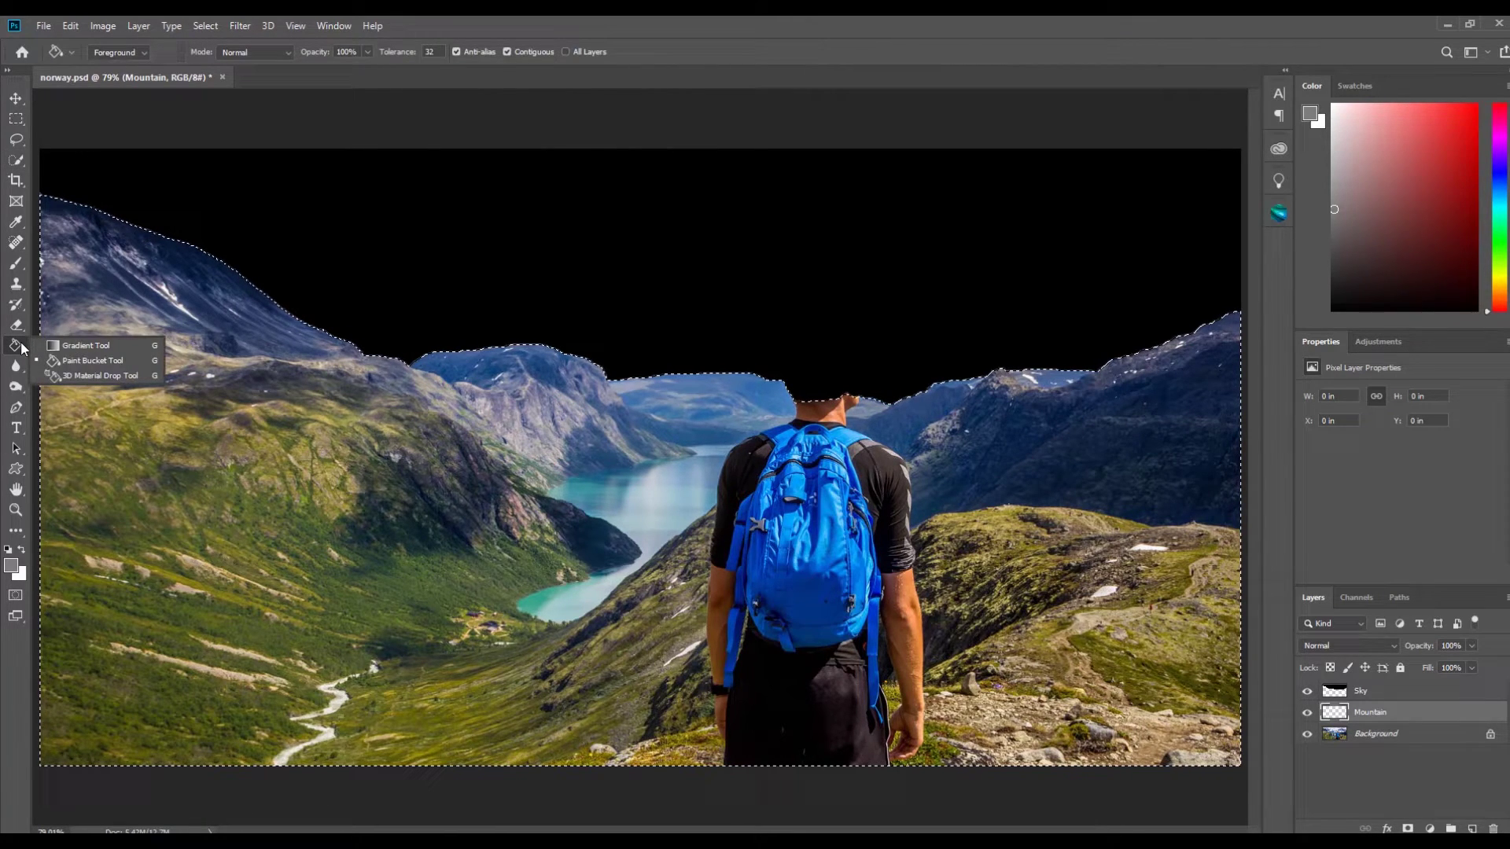
left_click(71, 343)
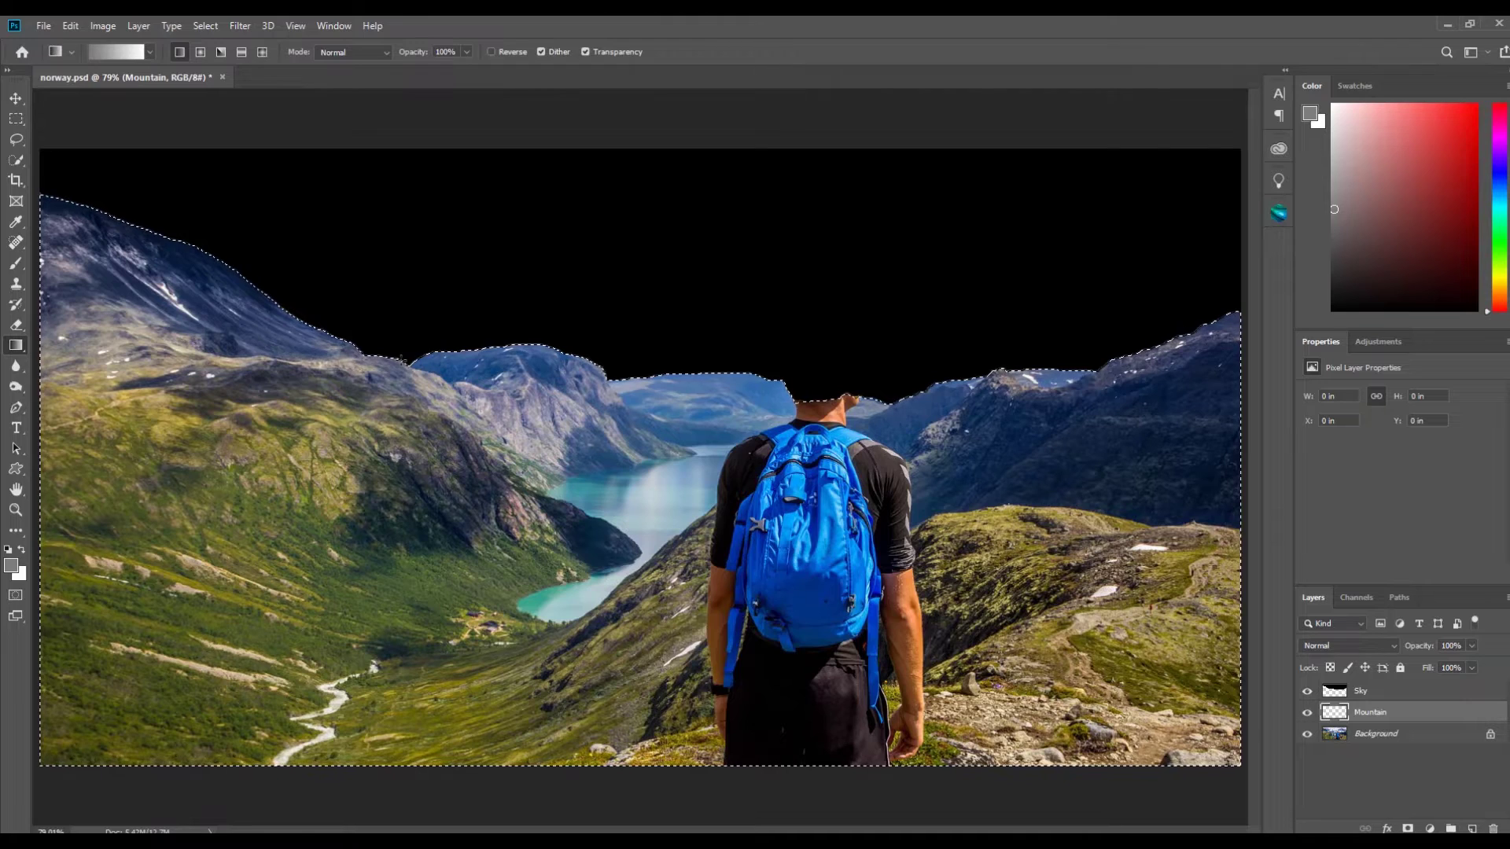
left_click_drag(397, 456, 401, 641)
left_click_drag(401, 761, 401, 764)
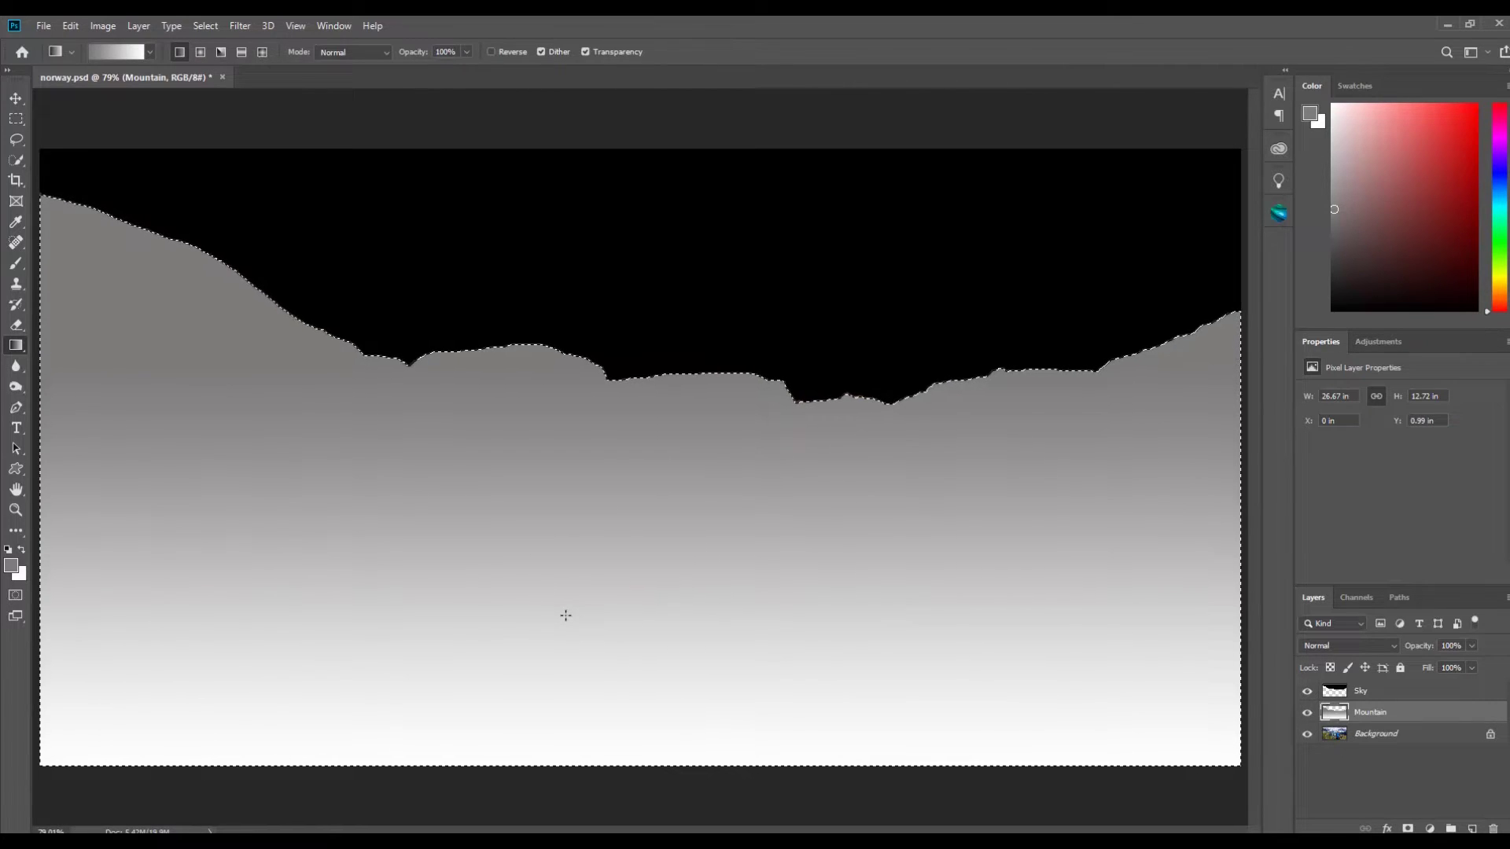
key("ctrl+d")
Step: Hide the Sky and Mountain layers and make the Background layer active
left_click(1307, 692)
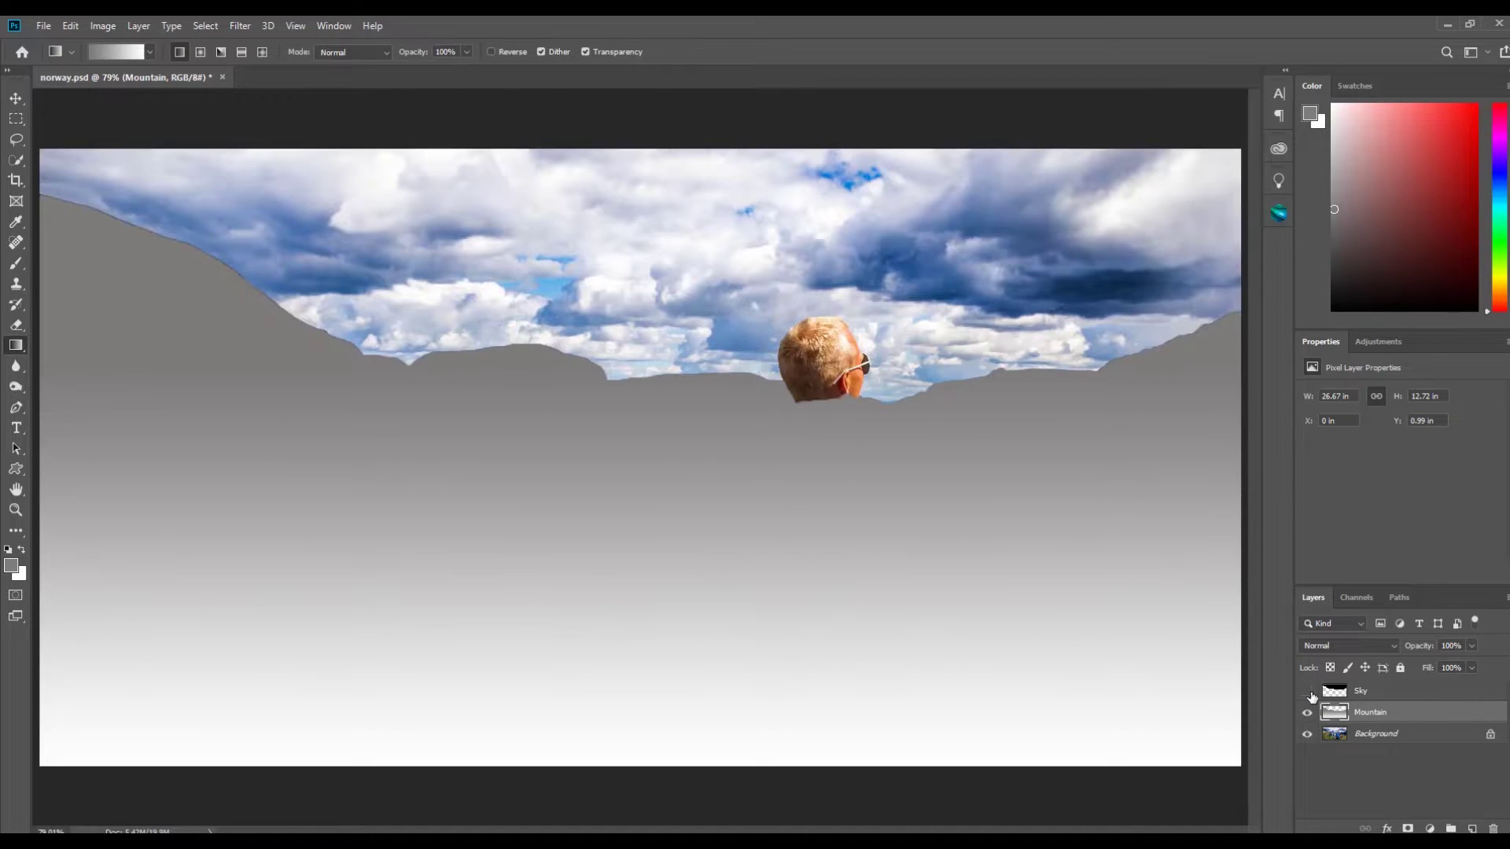
left_click(1306, 713)
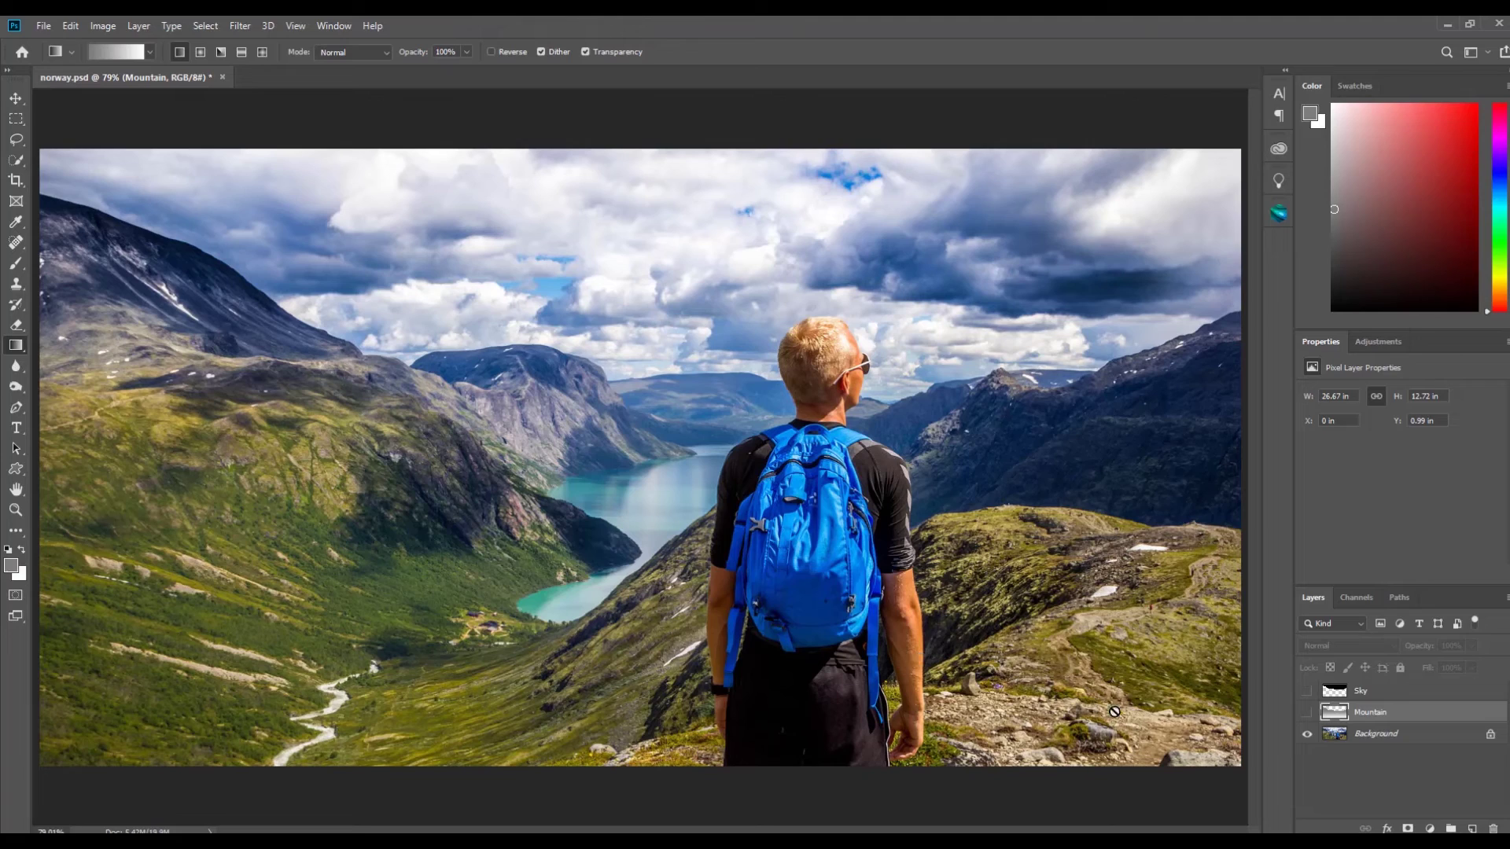
left_click(1342, 737)
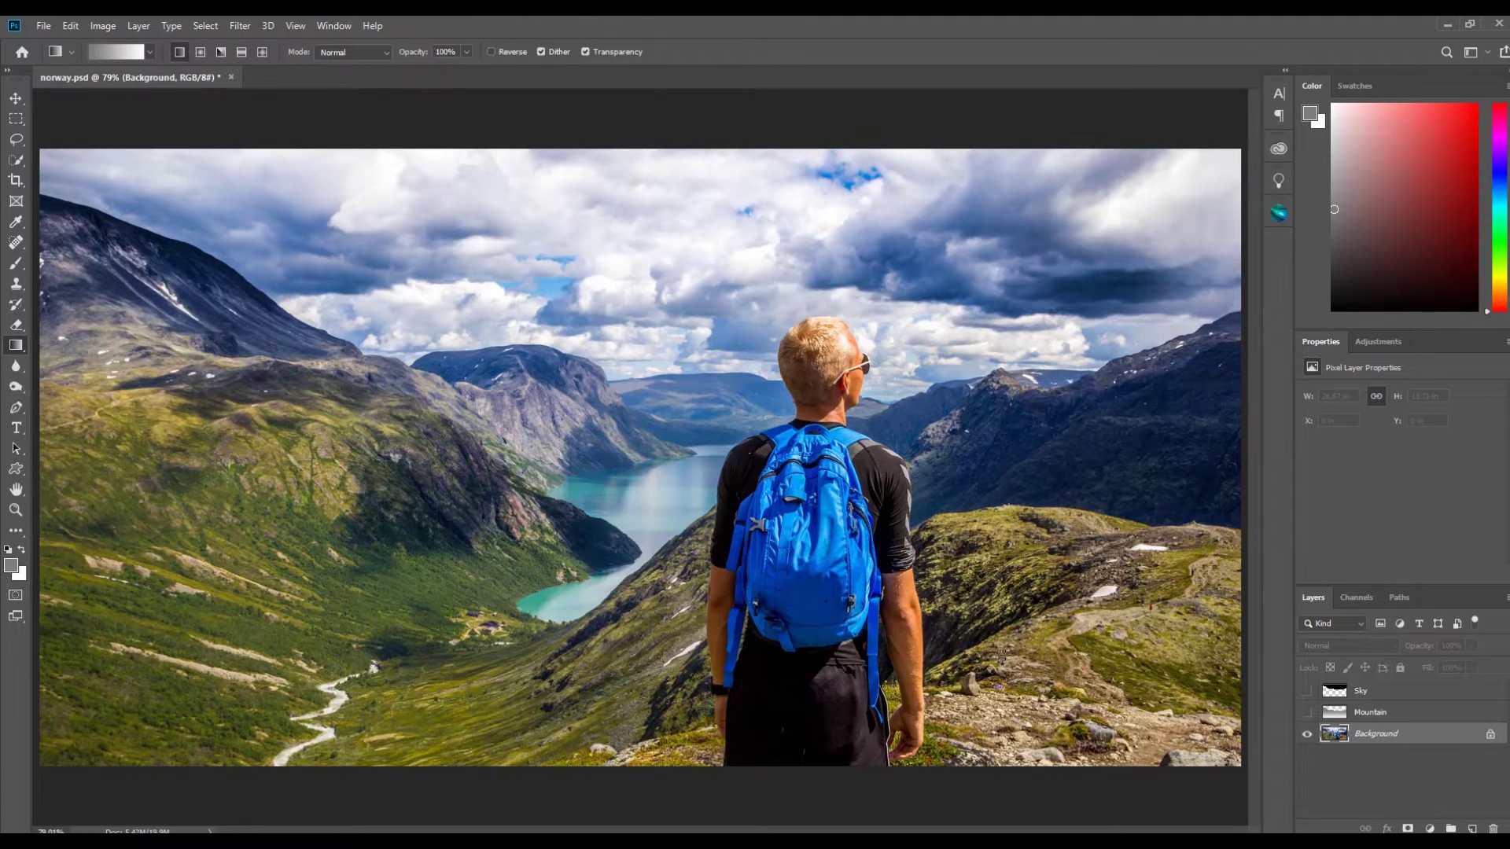
Step: Select the hiker from head to trousers, including the blue backpack, with the Quick Selection tool
left_click(15, 161)
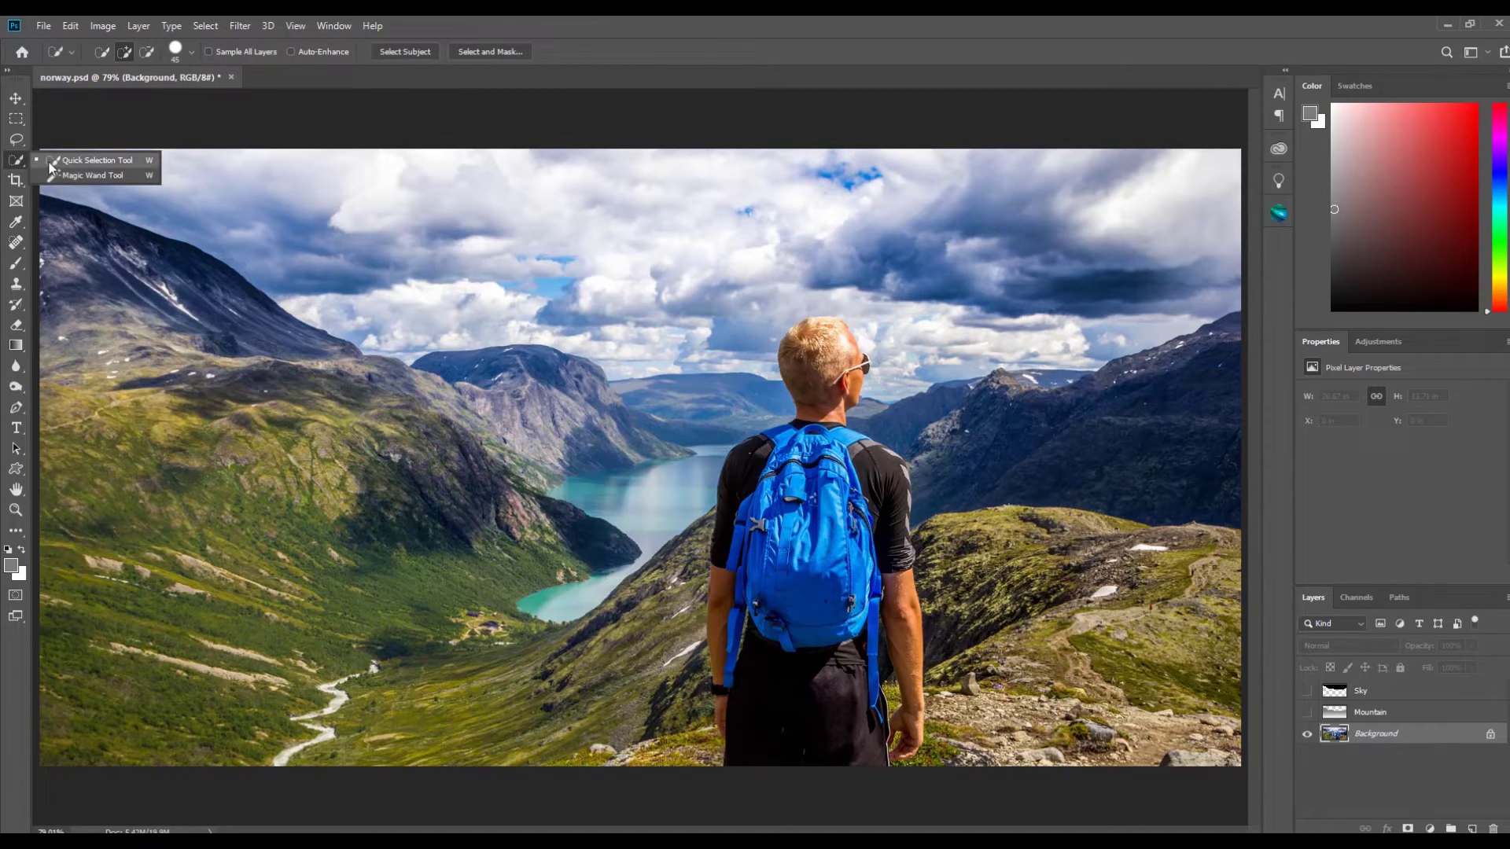
mouse_move(816, 393)
left_mouse_down()
mouse_move(810, 354)
mouse_move(839, 330)
mouse_move(801, 339)
left_mouse_up()
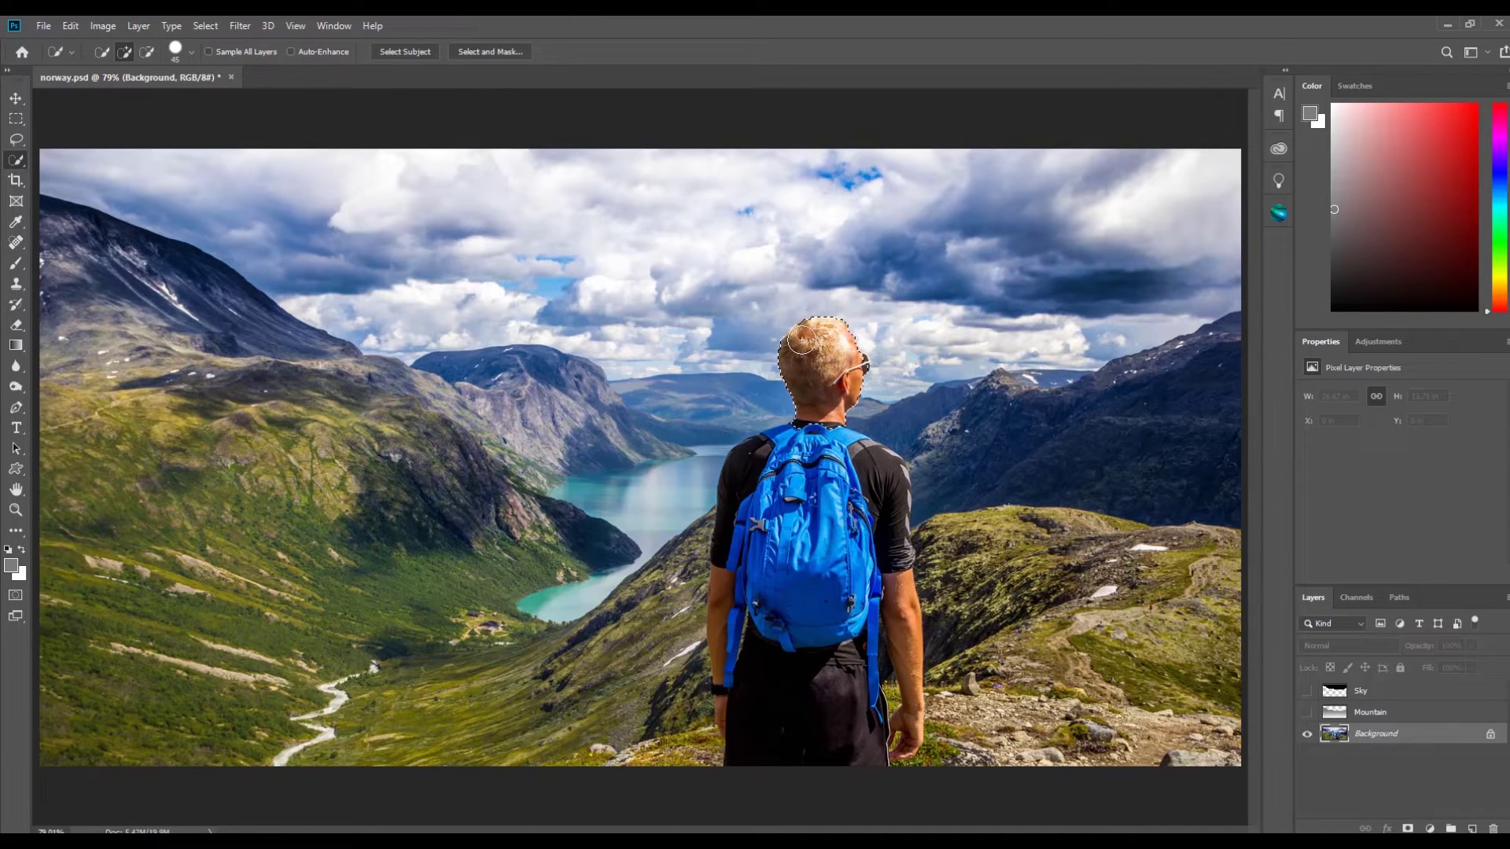
mouse_move(809, 437)
left_mouse_down()
mouse_move(764, 492)
mouse_move(769, 467)
mouse_move(774, 552)
mouse_move(816, 568)
mouse_move(857, 482)
mouse_move(876, 488)
mouse_move(876, 617)
mouse_move(785, 678)
mouse_move(737, 585)
mouse_move(738, 612)
mouse_move(796, 708)
mouse_move(827, 683)
mouse_move(857, 713)
mouse_move(893, 727)
left_mouse_up()
Step: Refine the hiker selection around the arms with a small Quick Selection brush, subtracting the gaps between the right arm, hand and trousers
left_click(15, 510)
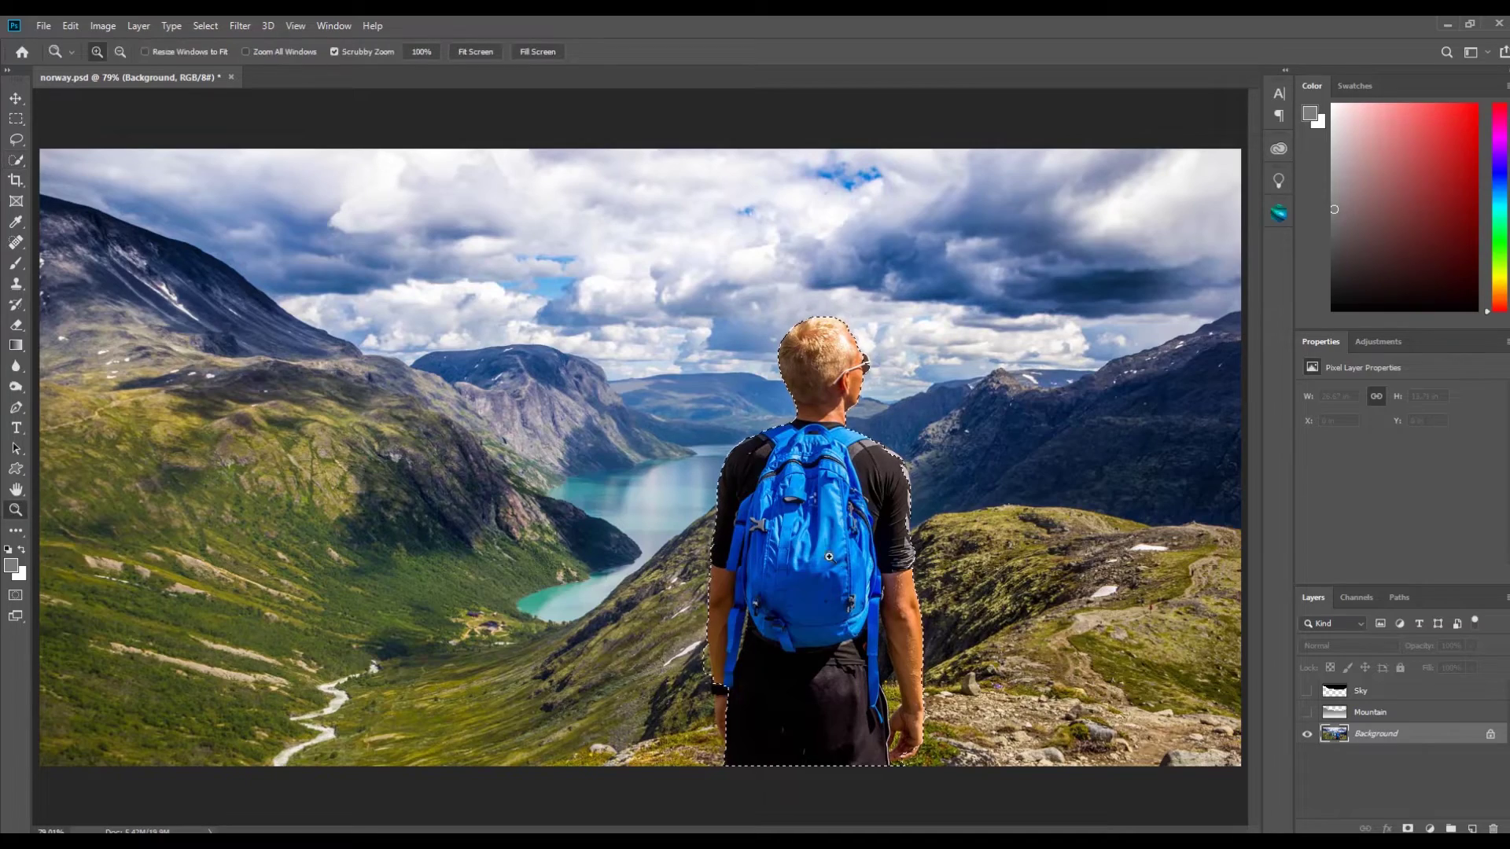
left_click(809, 566)
left_click(810, 566)
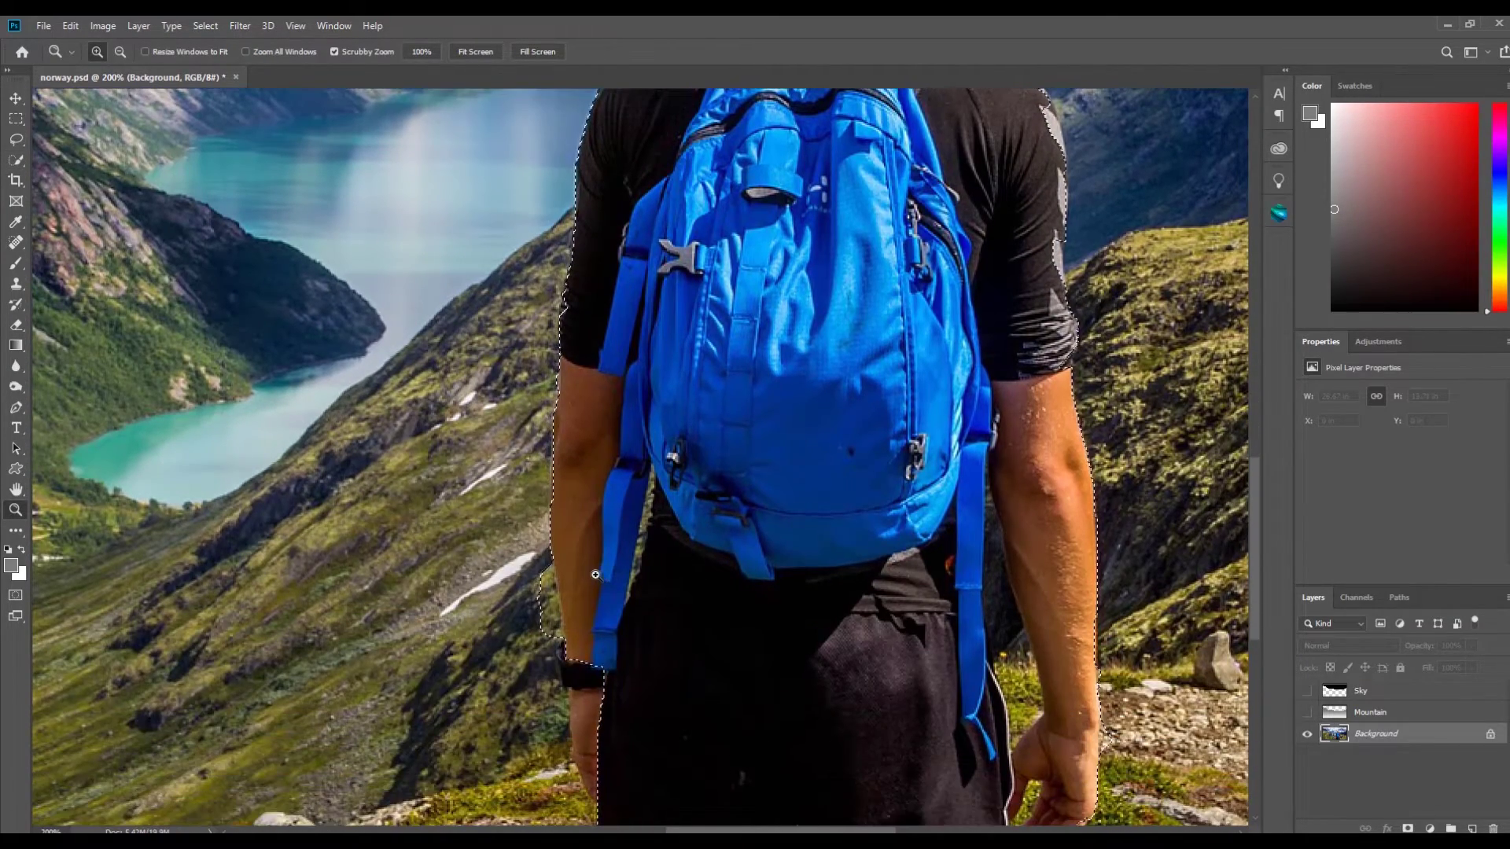
left_click(14, 162)
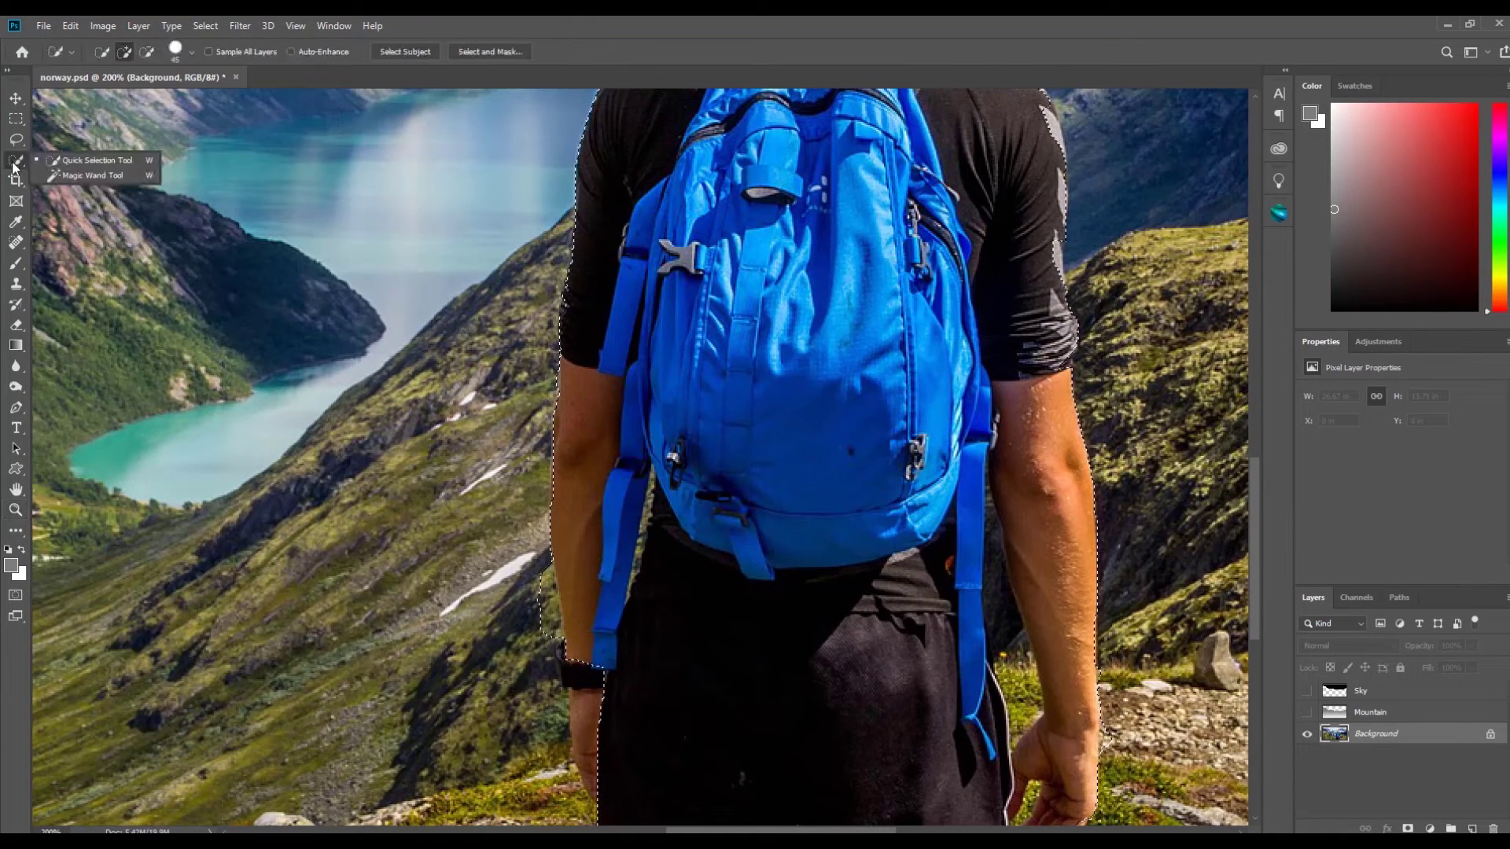
key("alt")
key("bracketleft")
scroll(1067, 688, "down", 3)
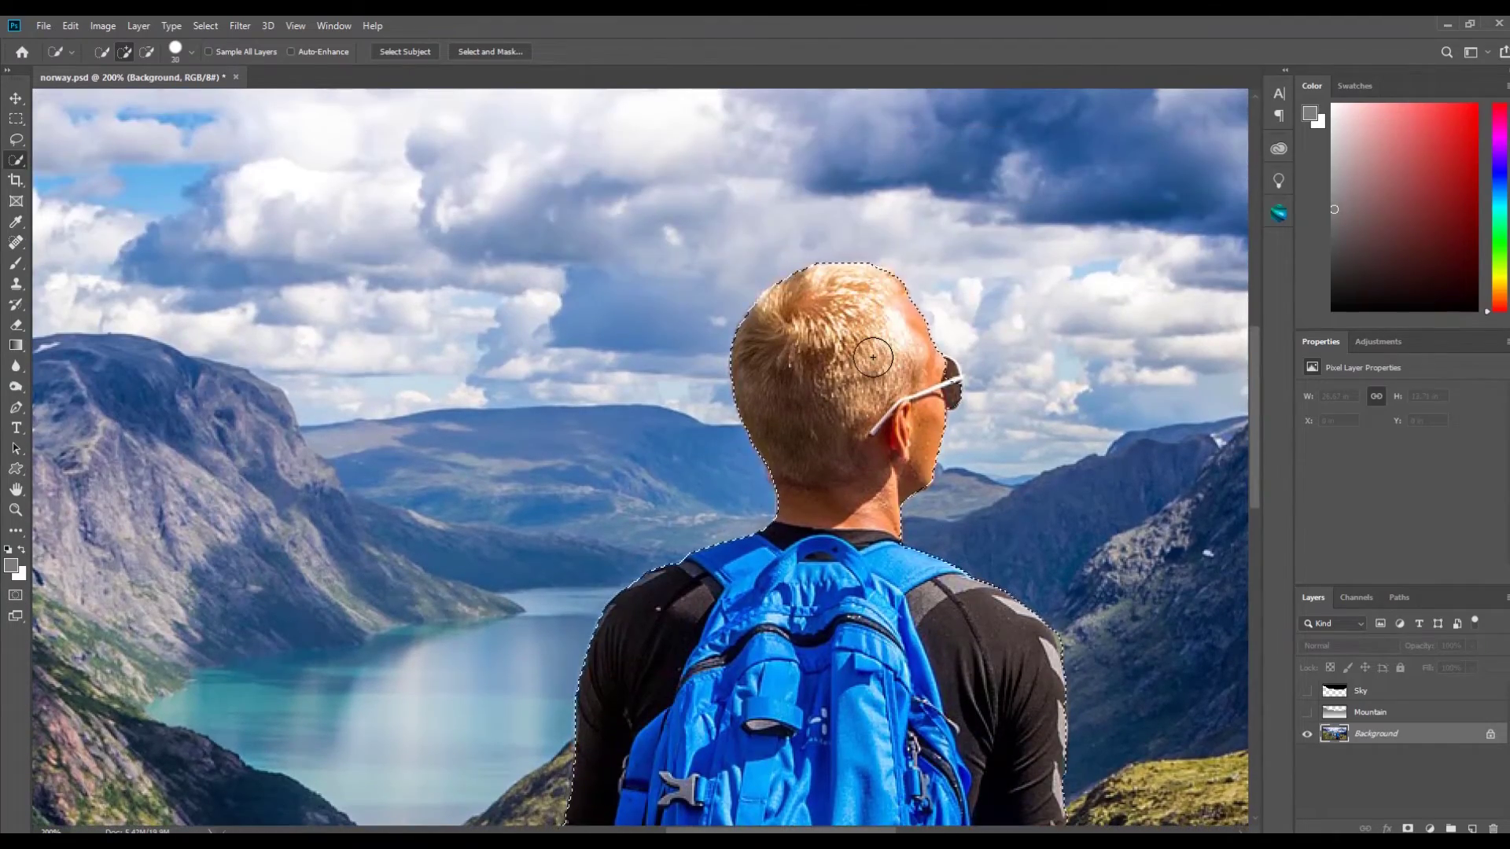
key("bracketleft")
key("bracketleft")
key("bracketleft")
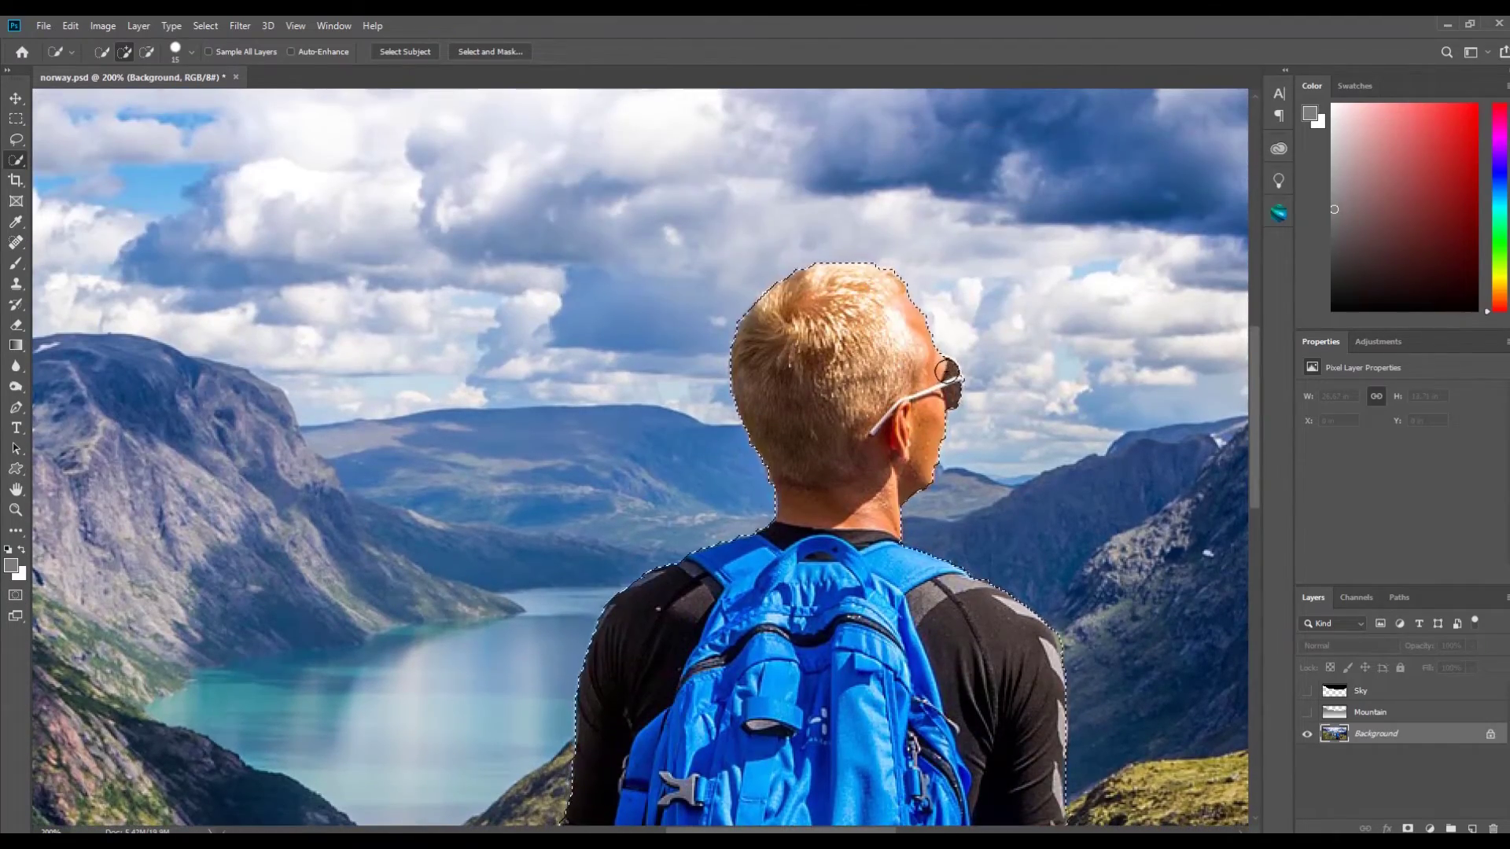
scroll(873, 357, "down", 10)
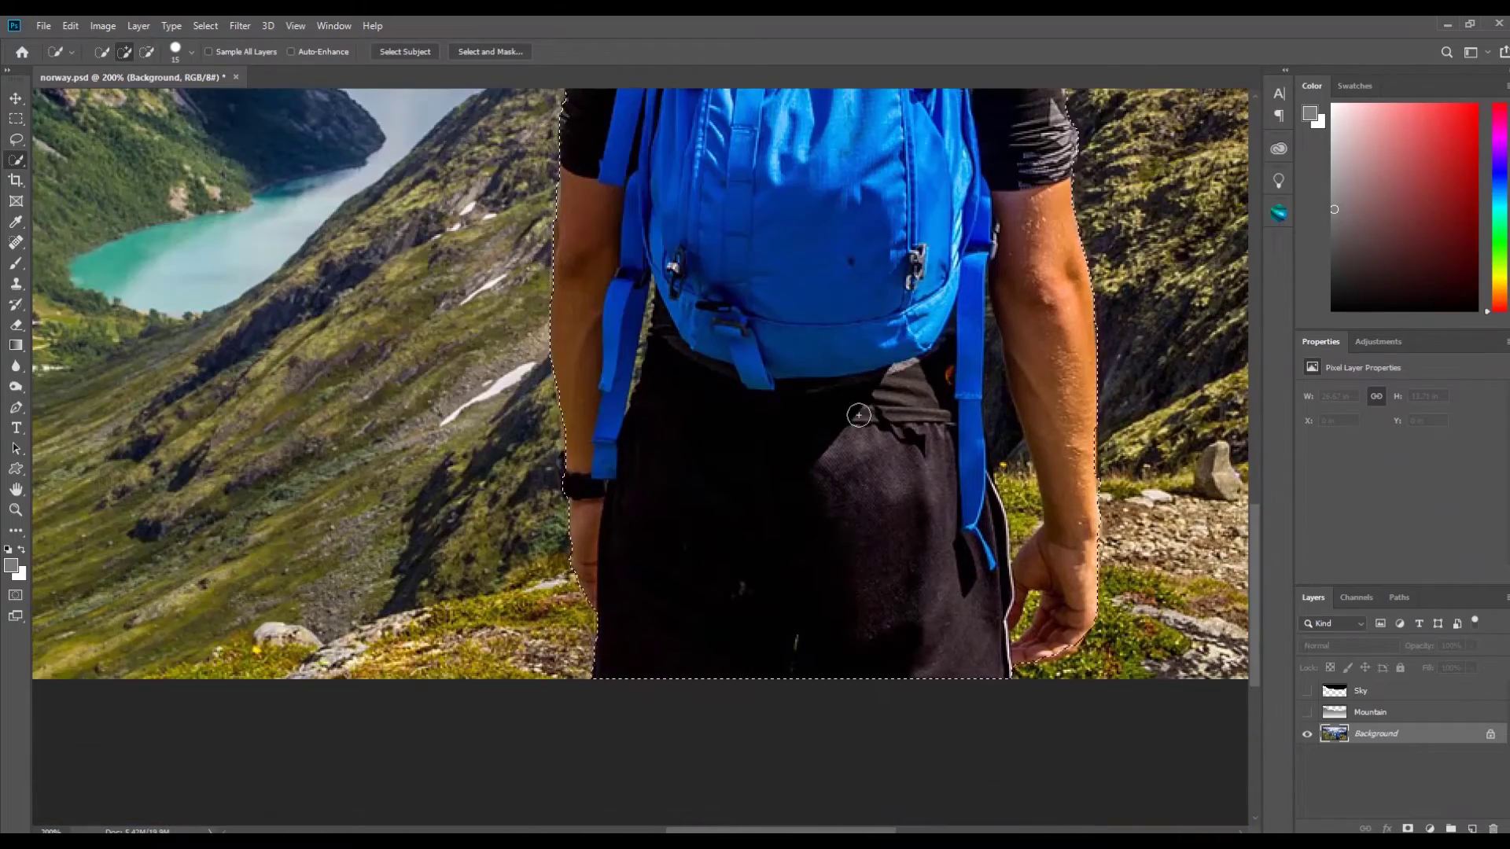
mouse_move(993, 385)
left_mouse_down()
mouse_move(1021, 541)
mouse_move(990, 295)
mouse_move(1015, 335)
mouse_move(1034, 542)
left_mouse_up()
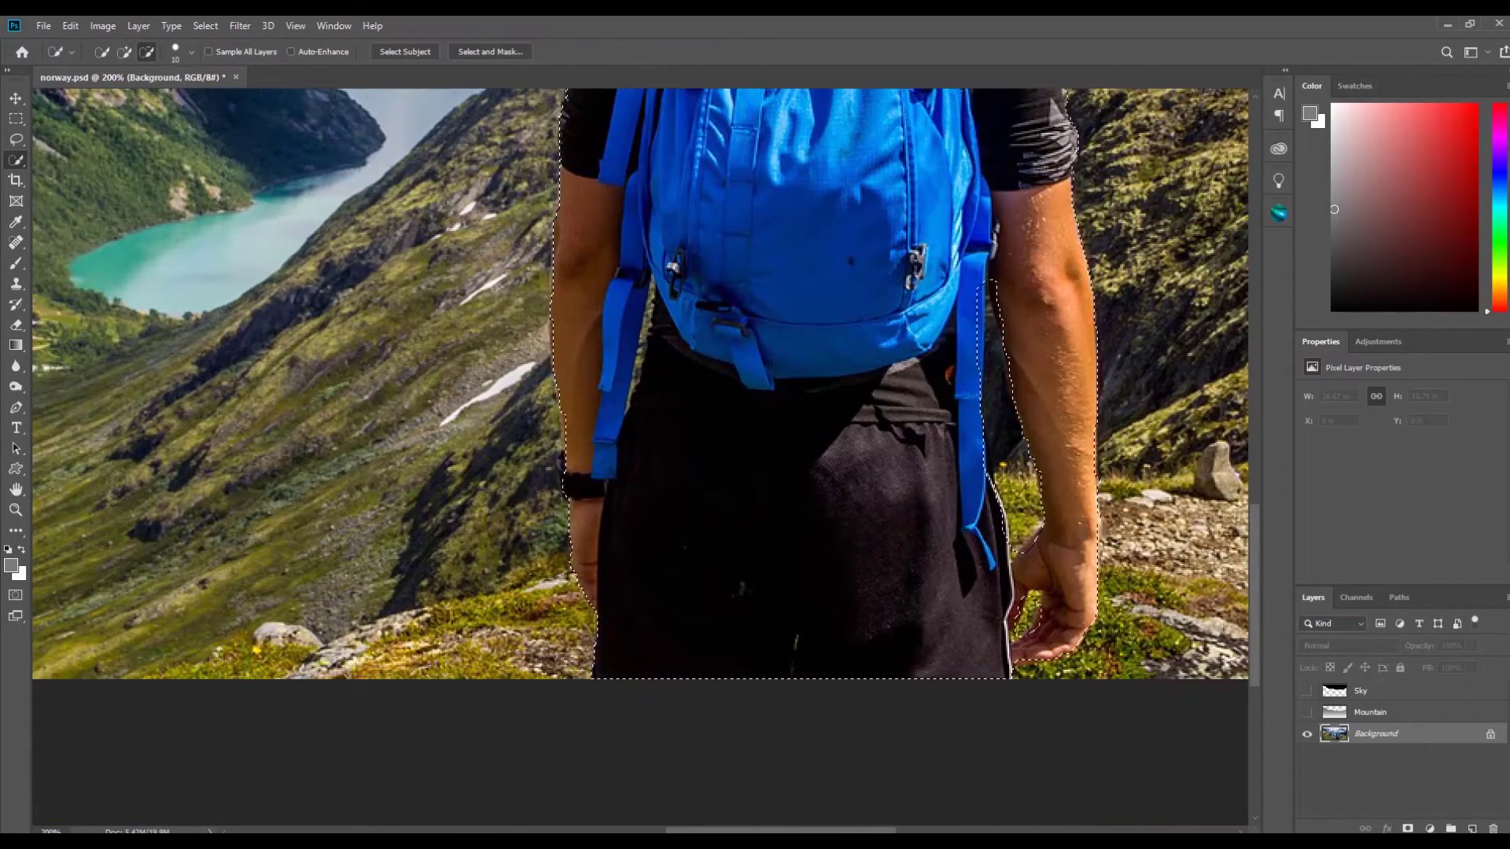
key("bracketleft")
scroll(1064, 635, "up", 5)
scroll(781, 338, "down", 5)
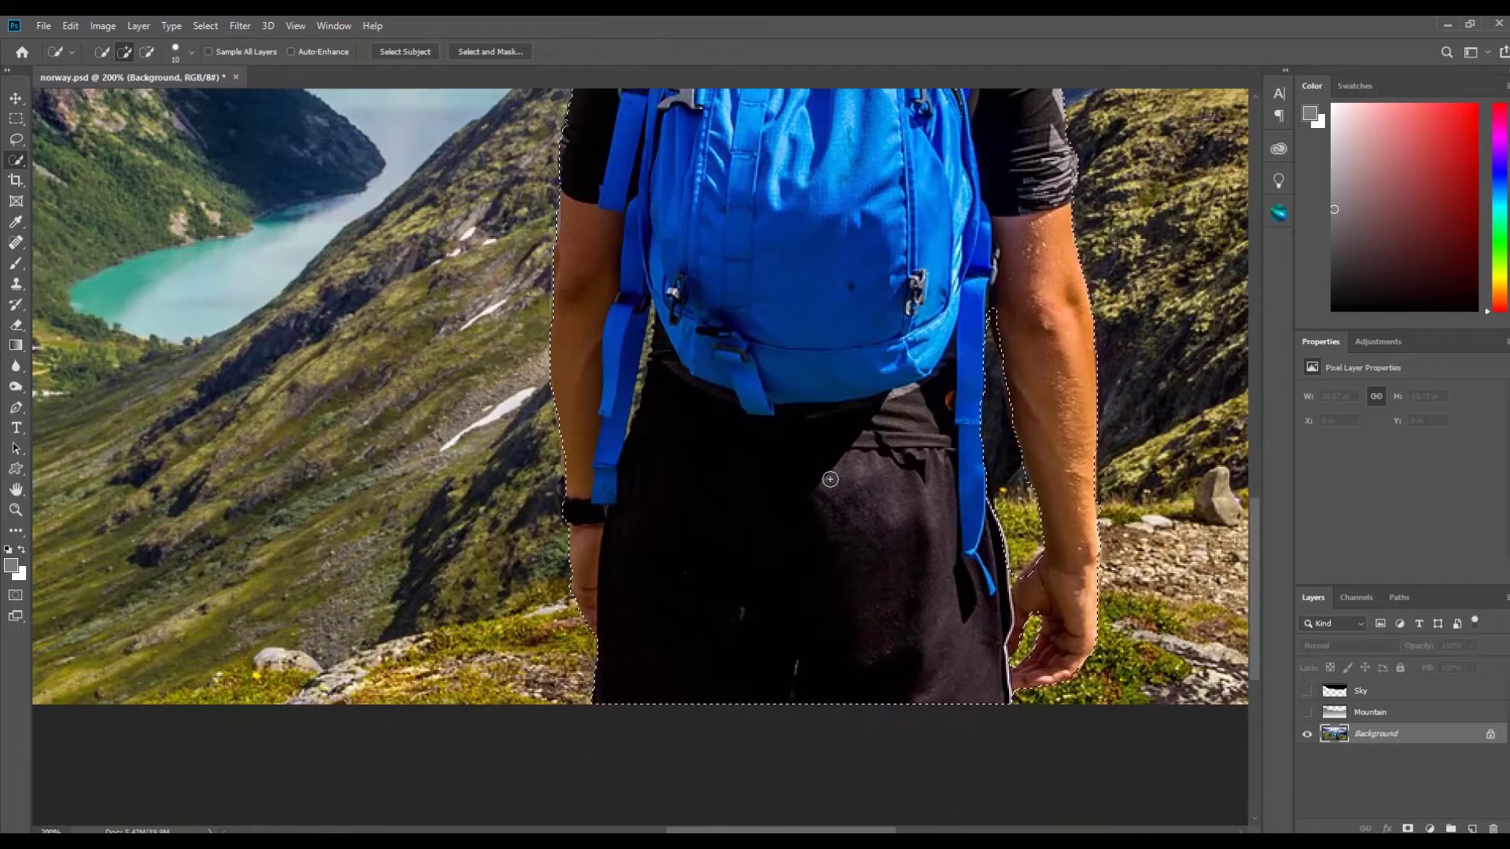
Step: Create a new layer named Person above the Background layer, keeping the hiker selection active
key("z")
right_click(616, 451)
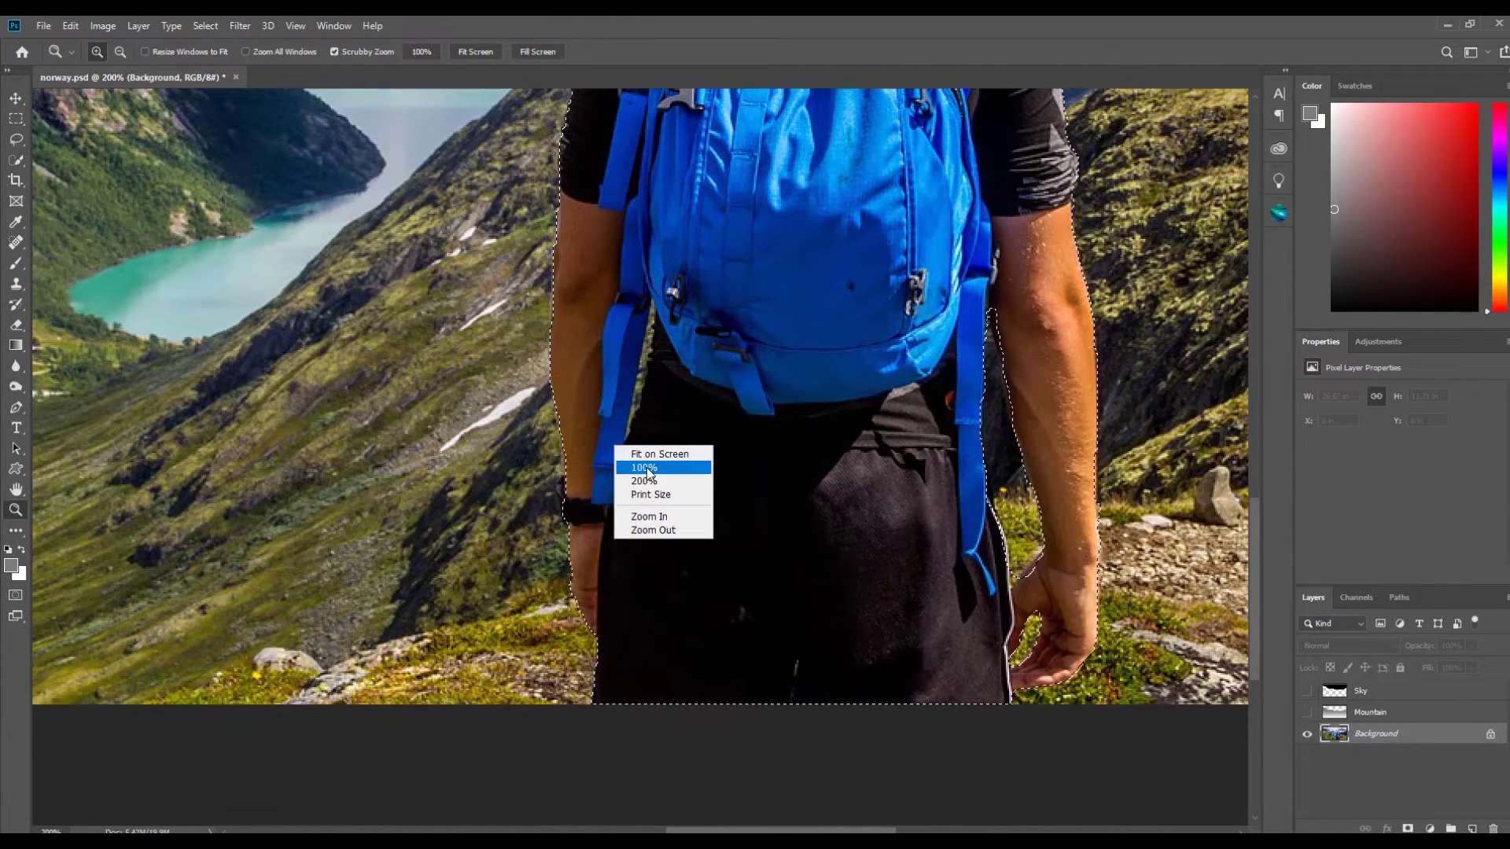
left_click(633, 467)
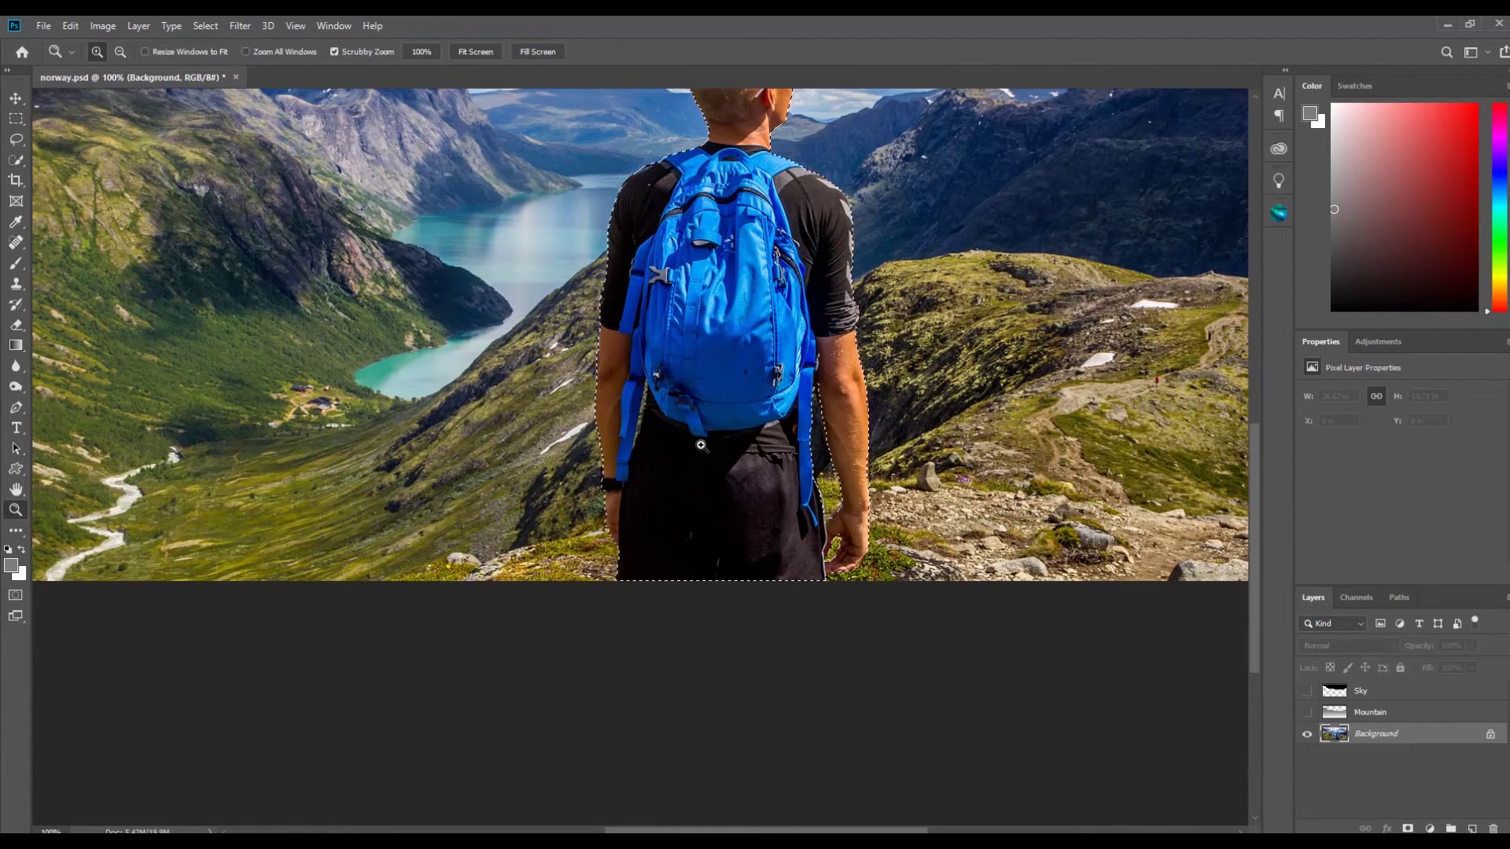
left_click(139, 26)
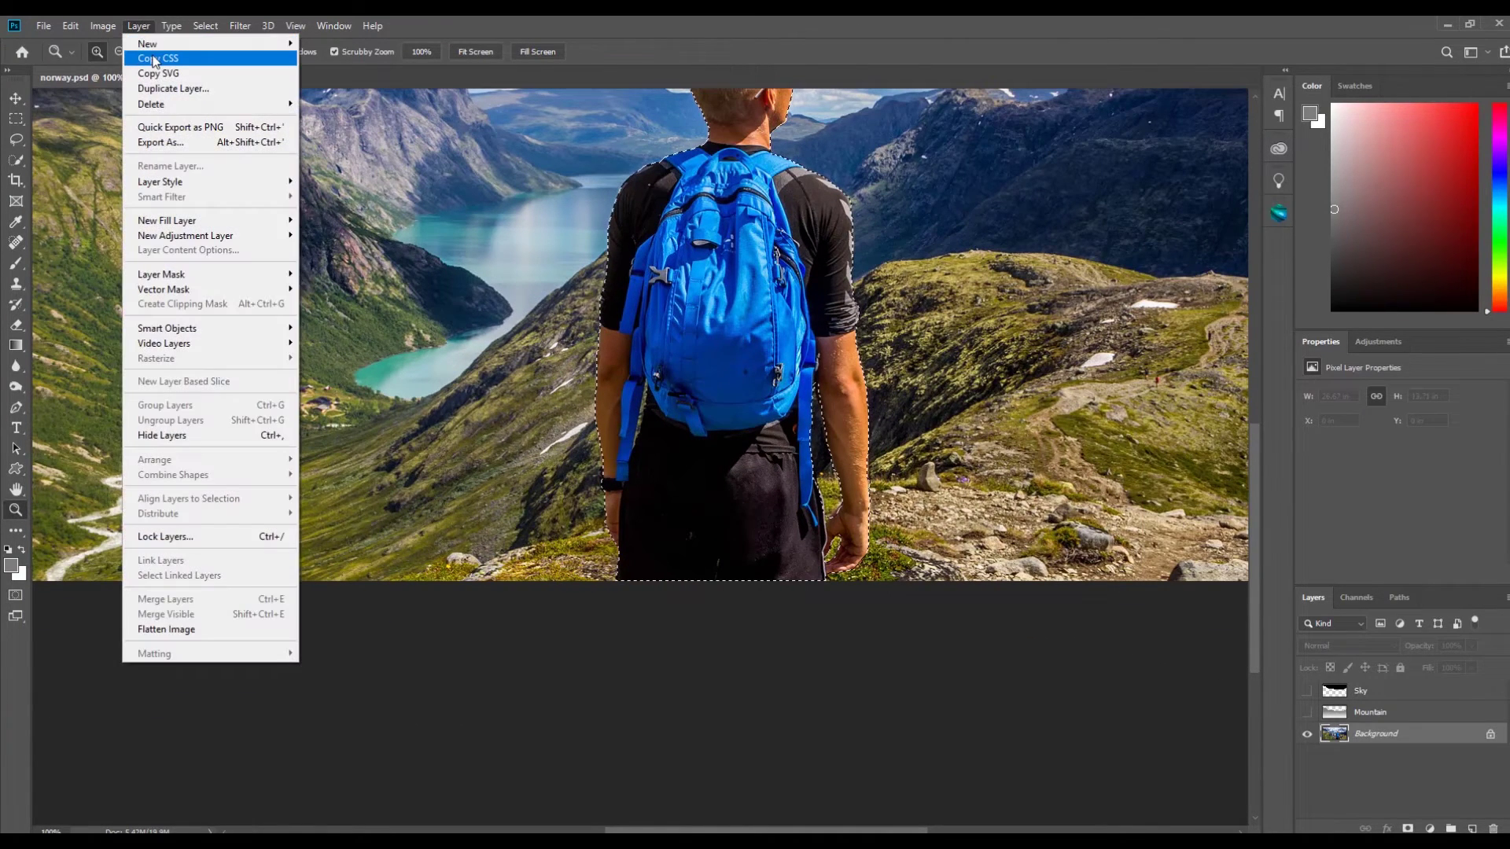
mouse_move(265, 47)
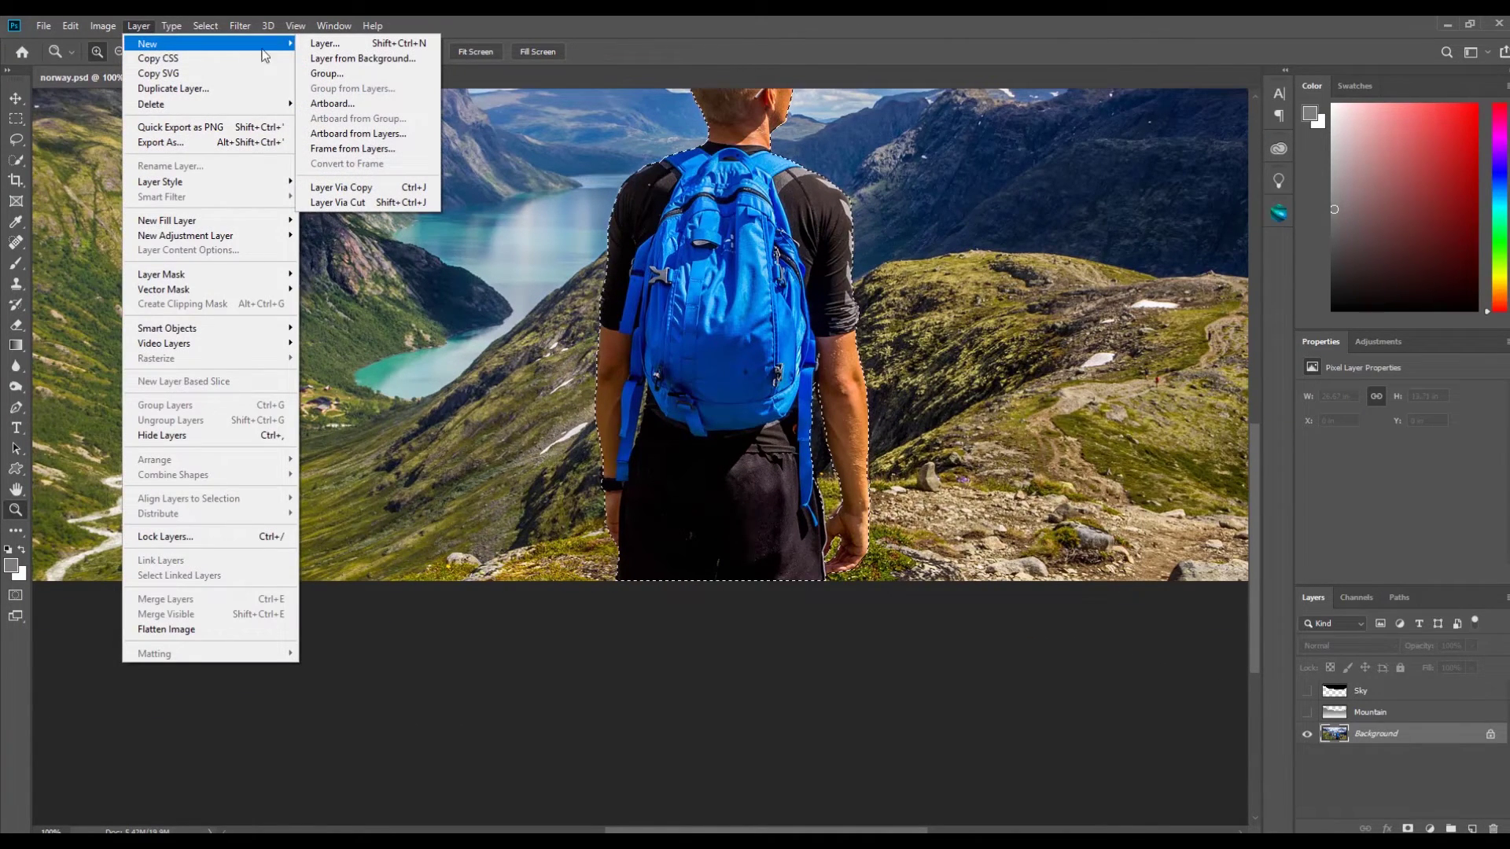
left_click(322, 46)
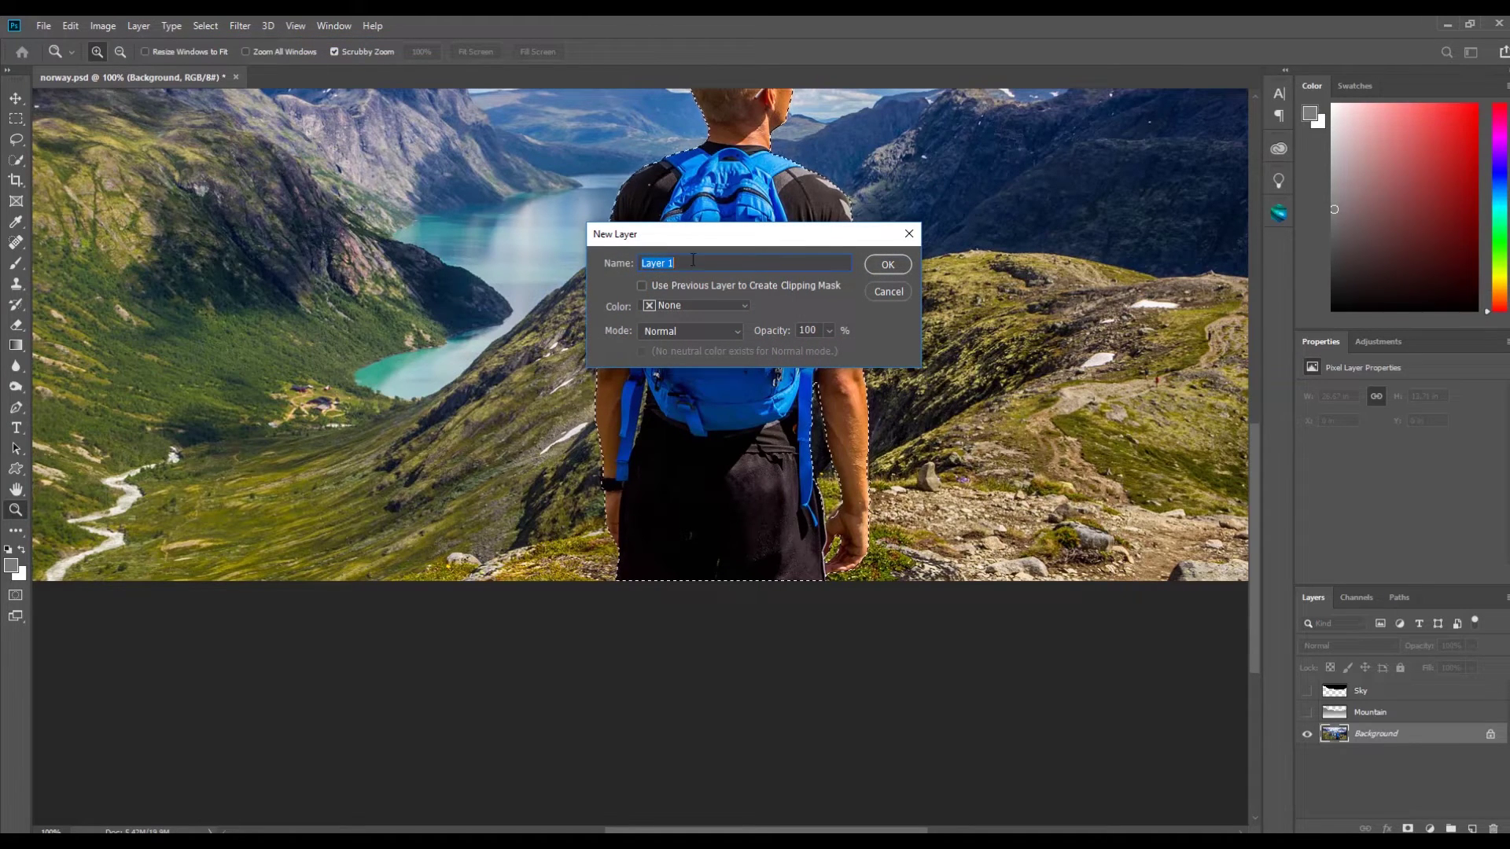
type("Person")
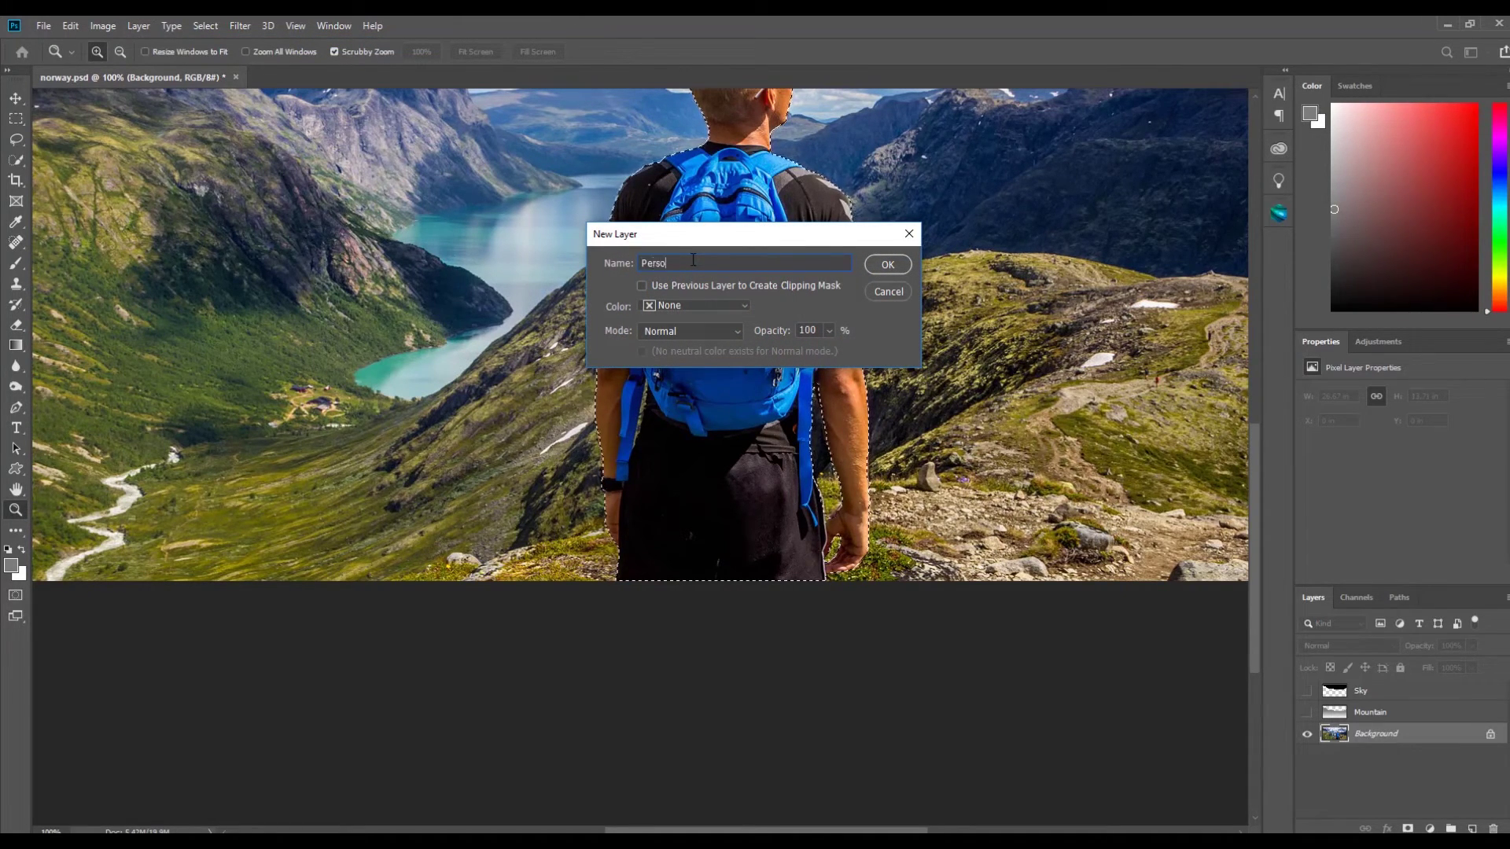
left_click(886, 265)
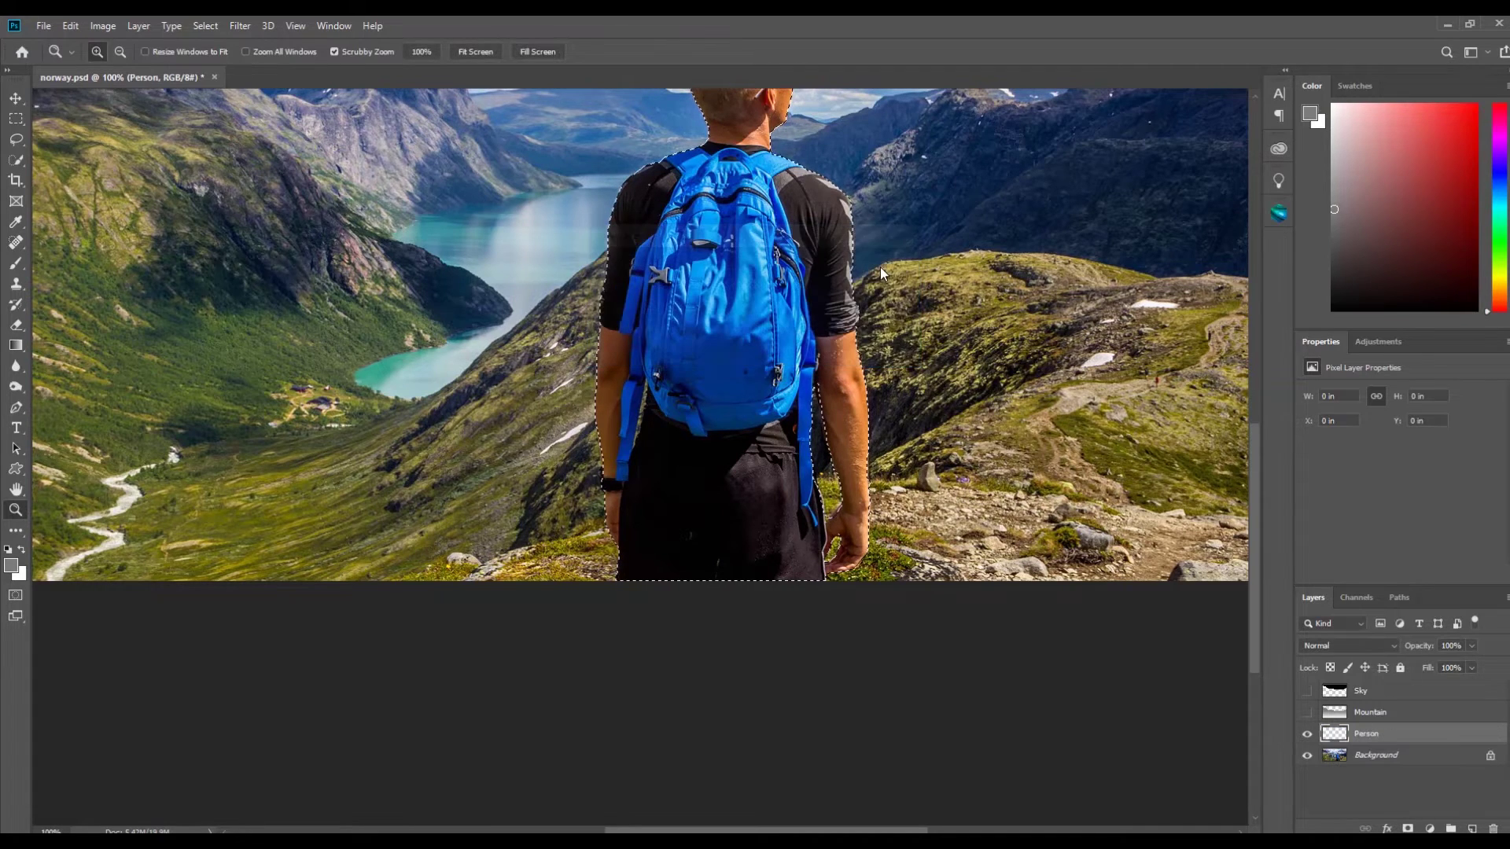
Step: Swap the foreground colour to white, fill the hiker selection on the Person layer with the Paint Bucket, and deselect it
scroll(880, 266, "up", 3)
scroll(880, 267, "up", 4)
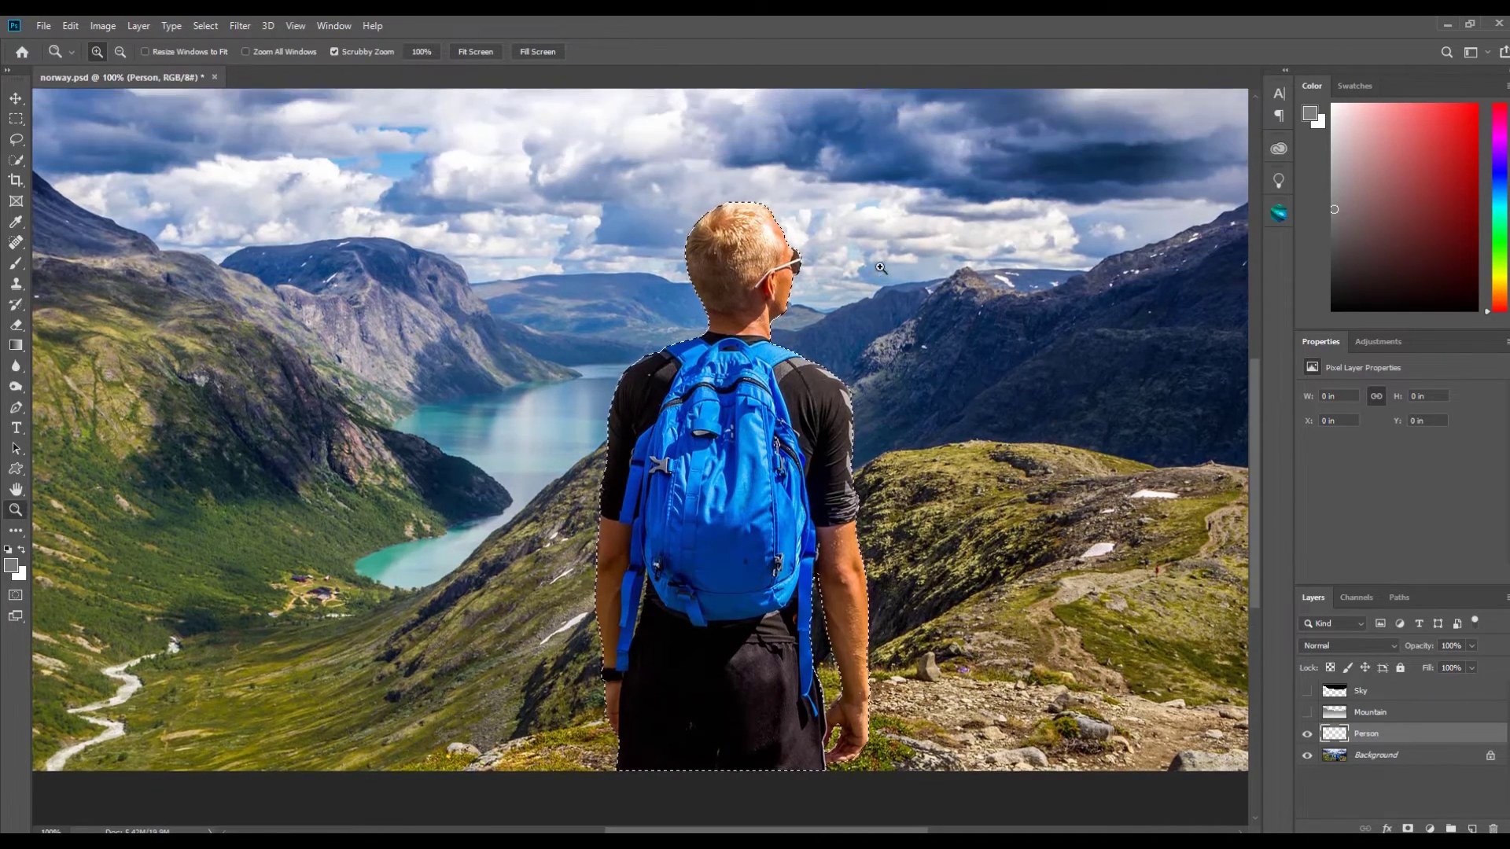
scroll(881, 268, "up", 1)
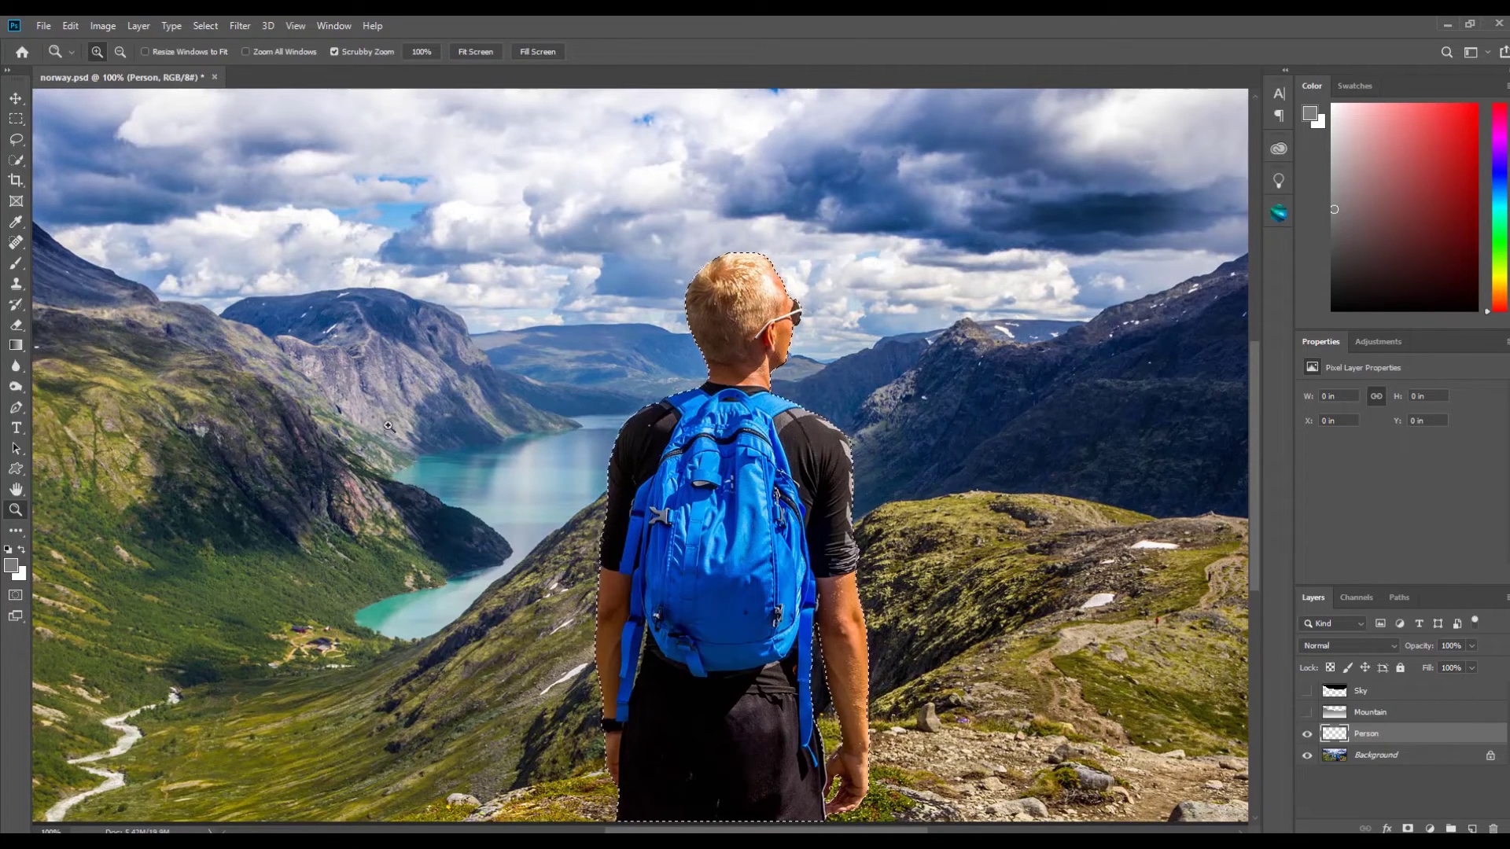
left_click(22, 551)
left_click(14, 343)
left_click(92, 360)
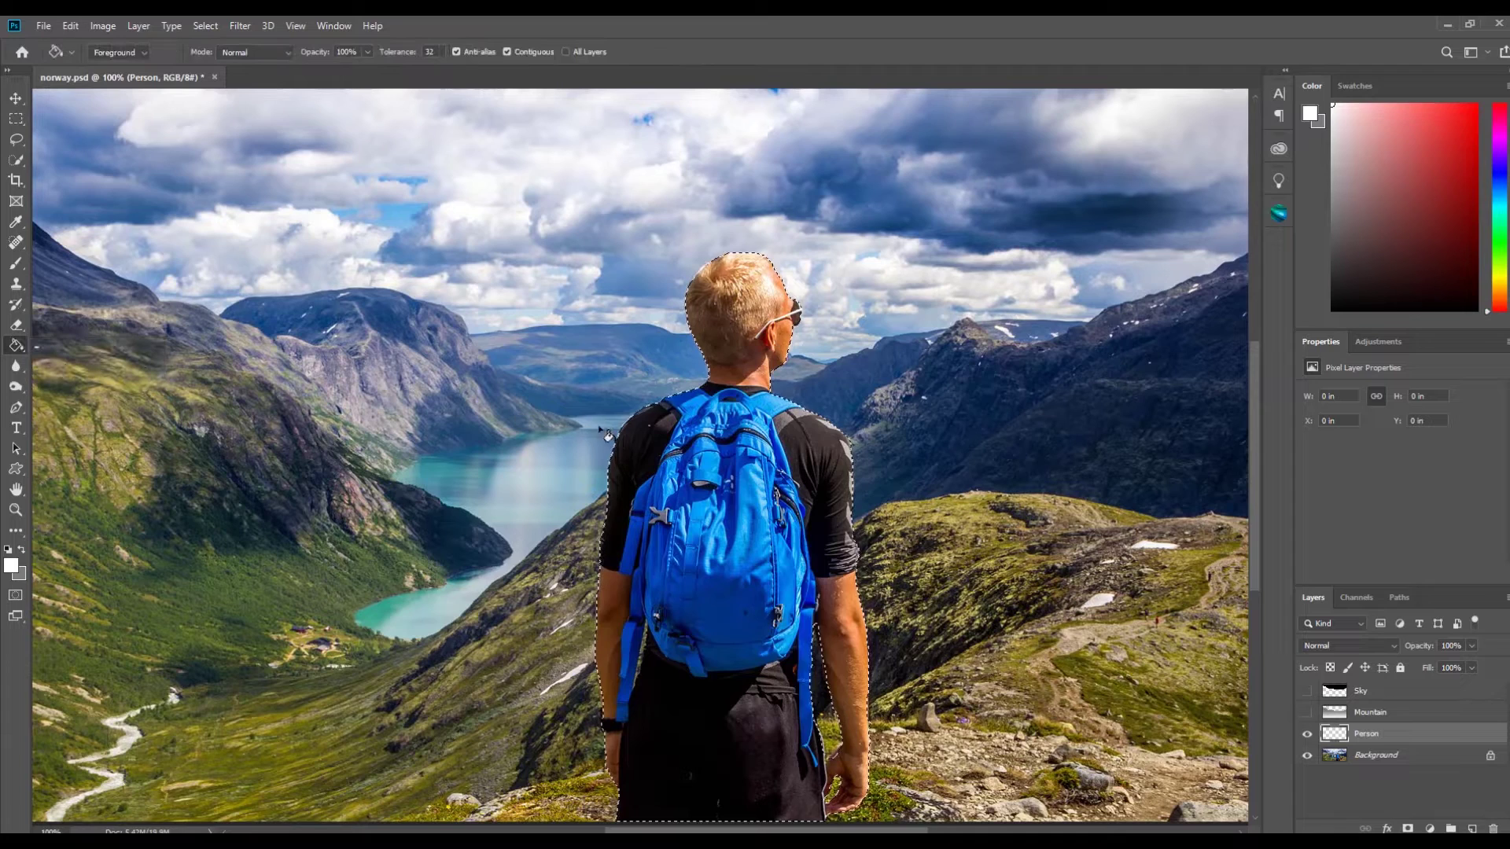
left_click(705, 460)
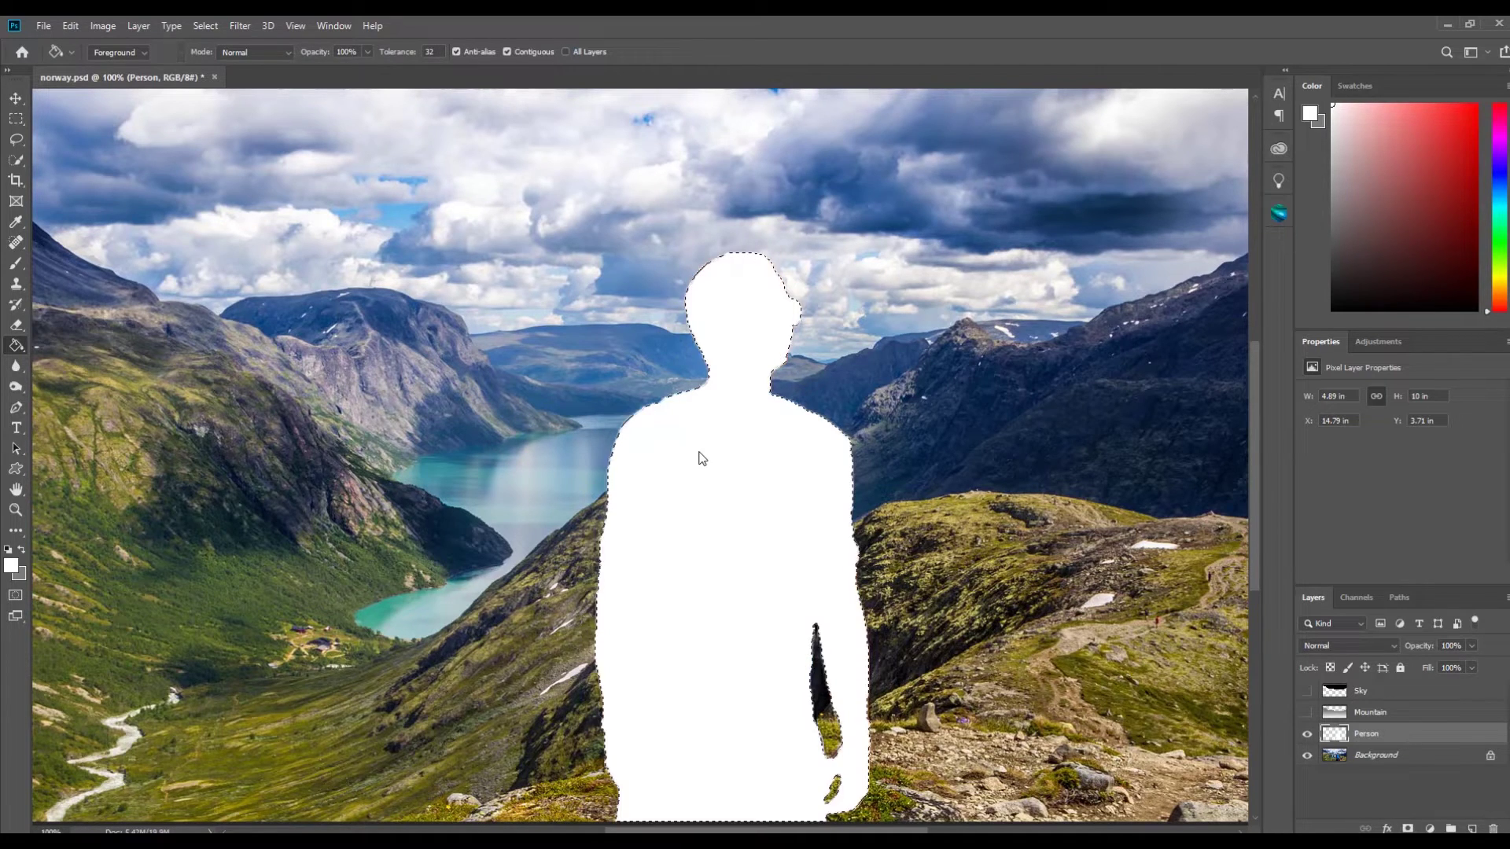
key("ctrl+d")
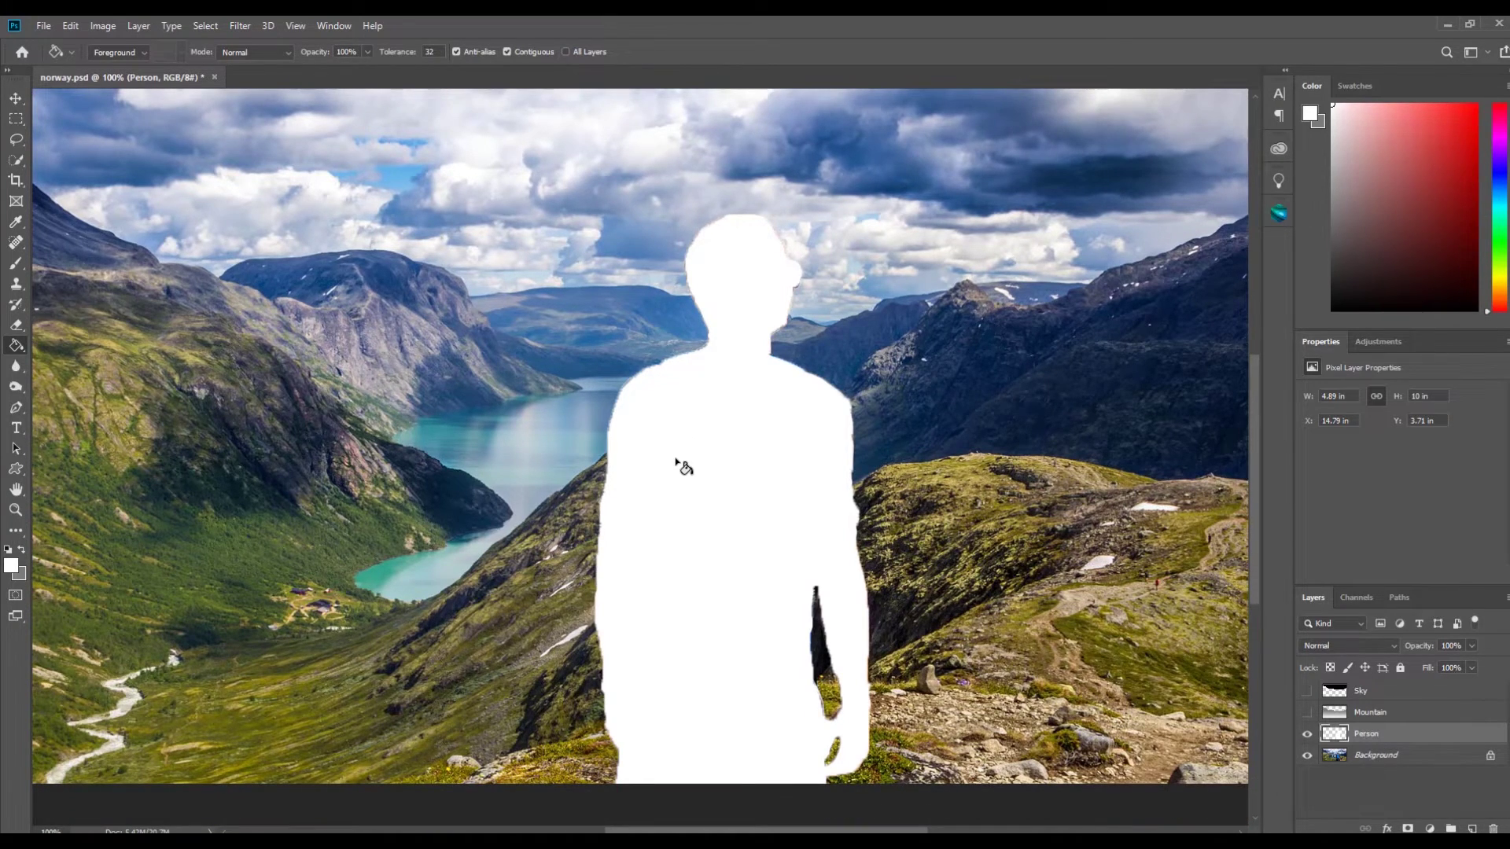
Step: Move the Person layer to the top of the layer stack and show the Sky and Mountain layers
left_click_drag(1339, 735, 1342, 682)
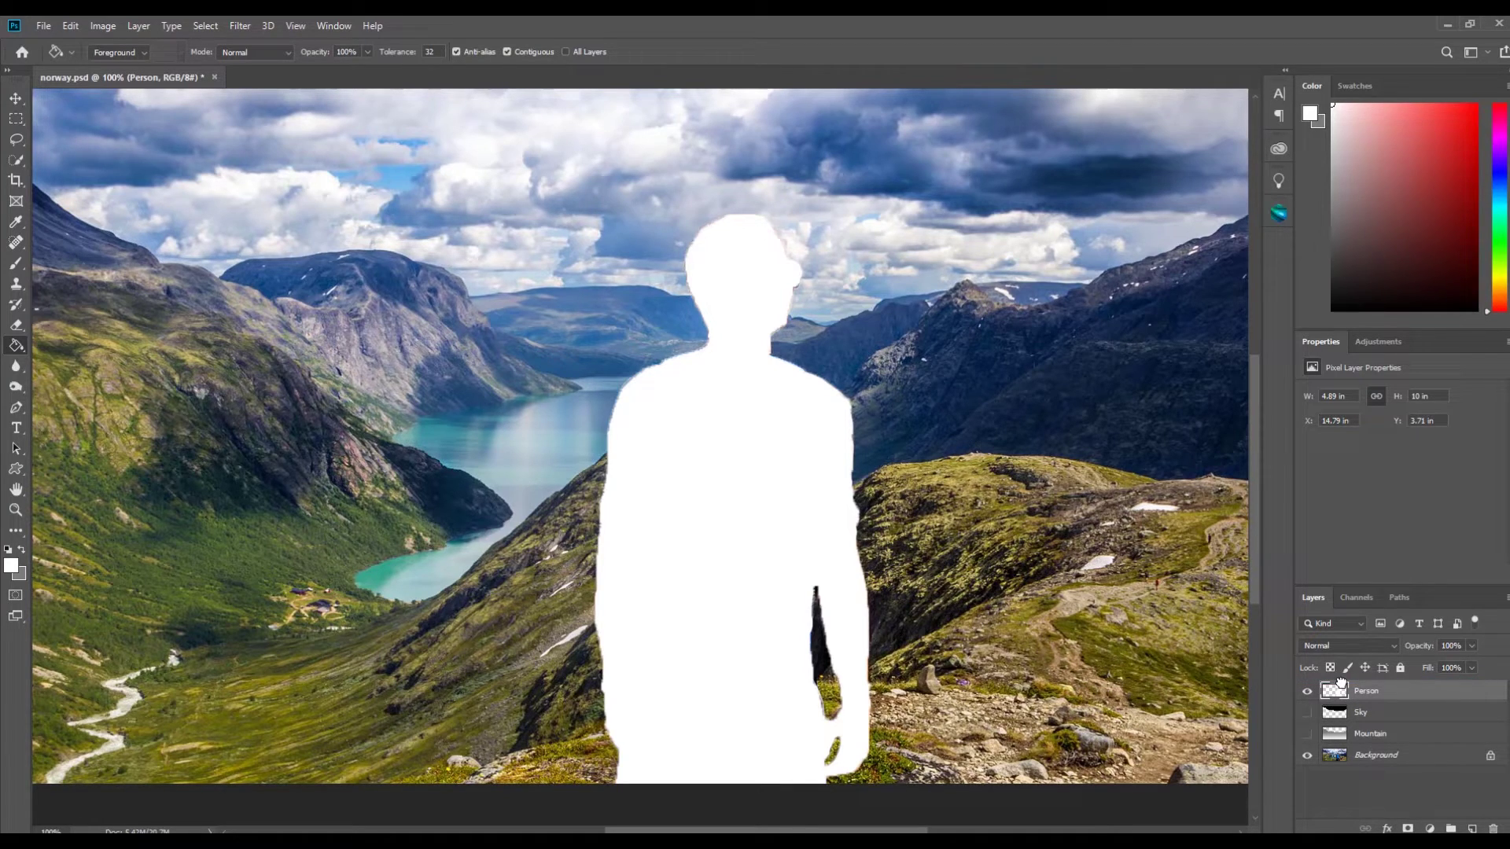
left_click(1306, 712)
left_click(1306, 733)
left_click(1306, 735)
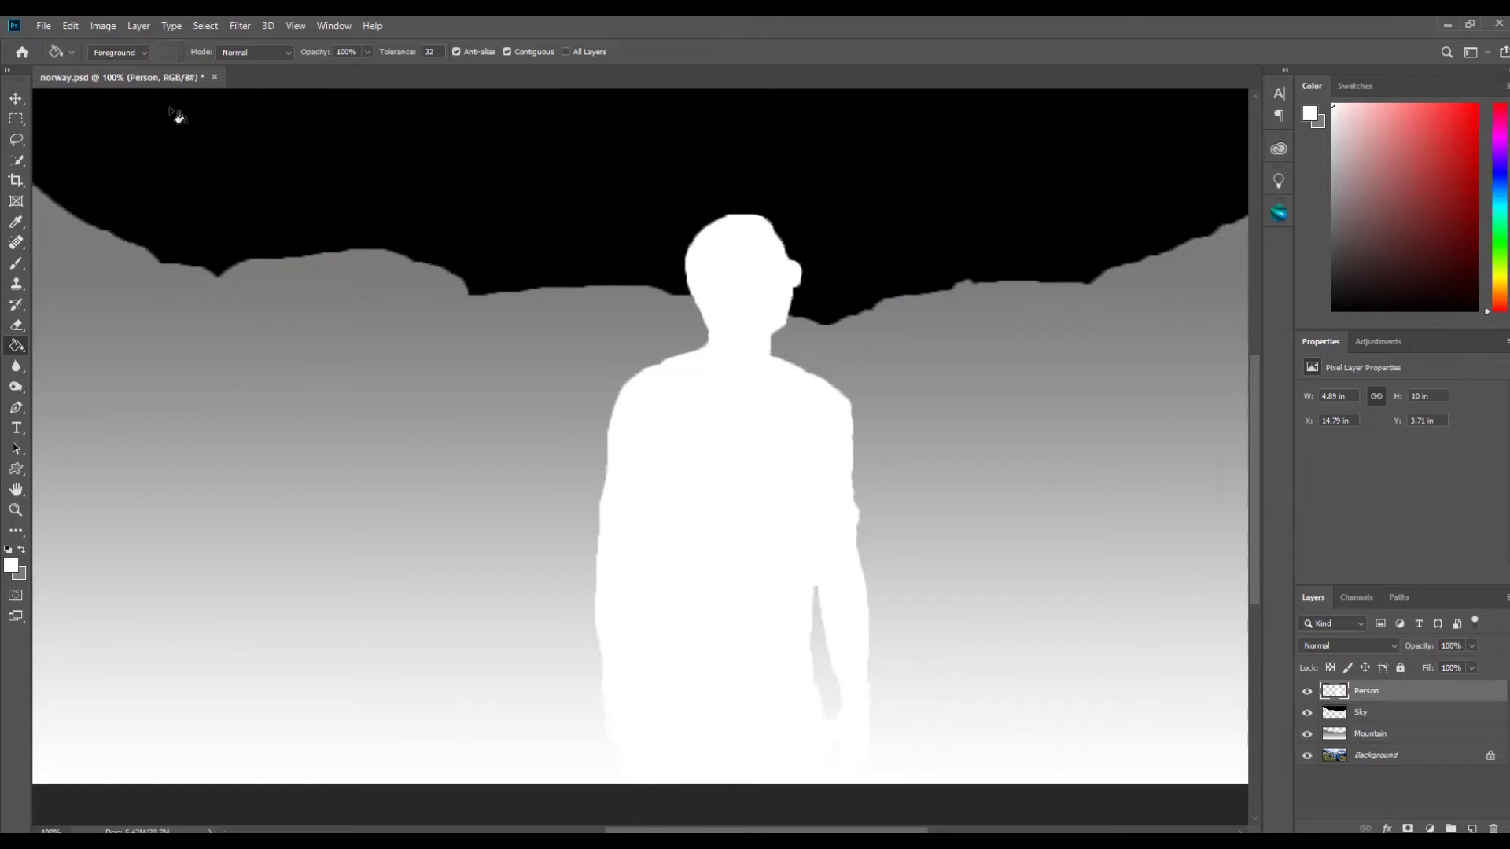
Step: Save the depth map in Pictures as a JPEG named View_depth at maximum quality 12, Baseline Optimized
left_click(44, 26)
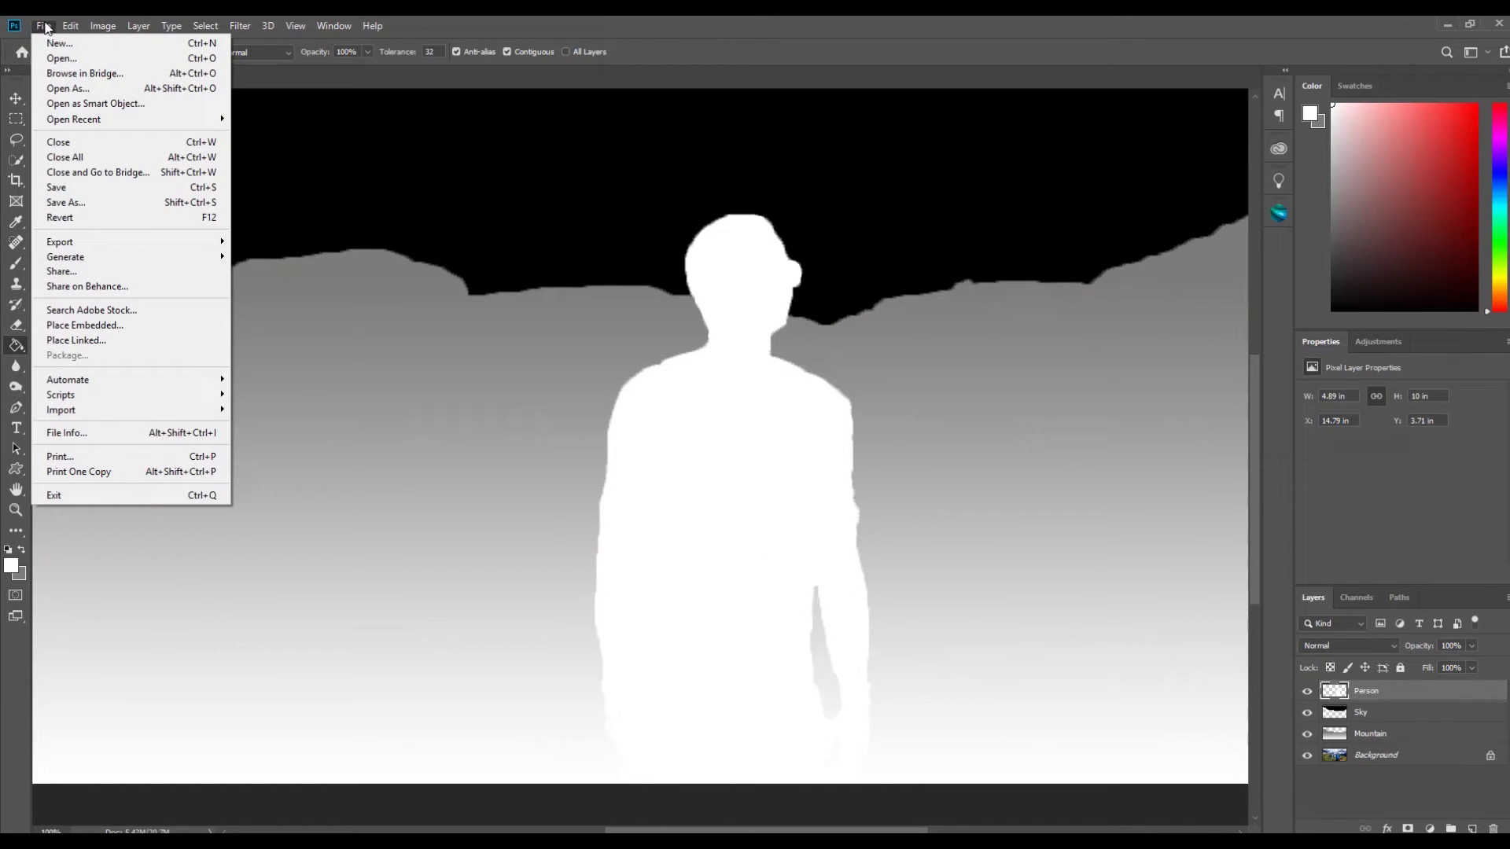
left_click(79, 203)
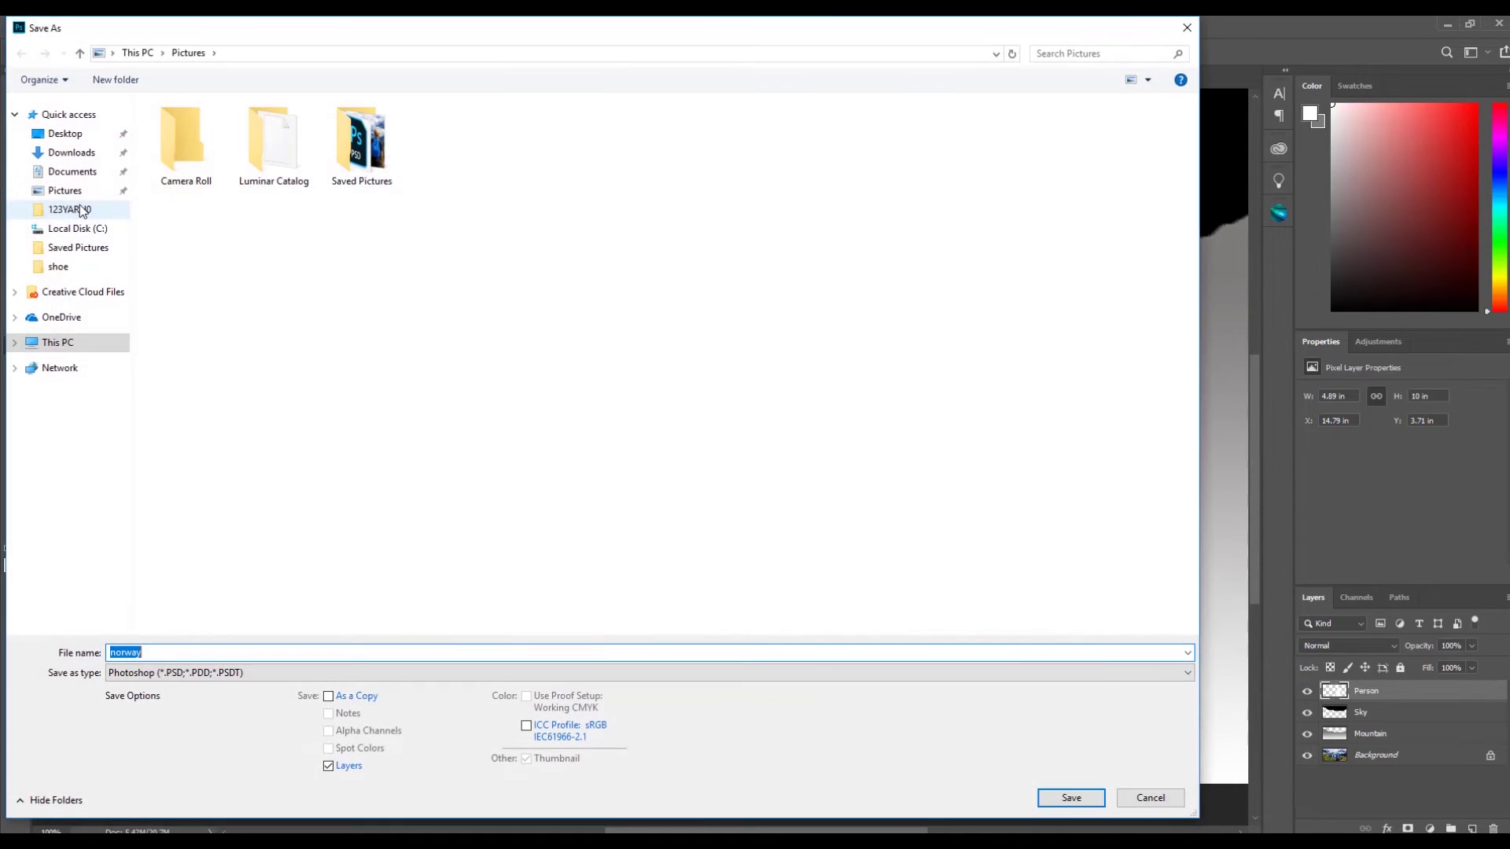
key("BackSpace")
type("View_depth")
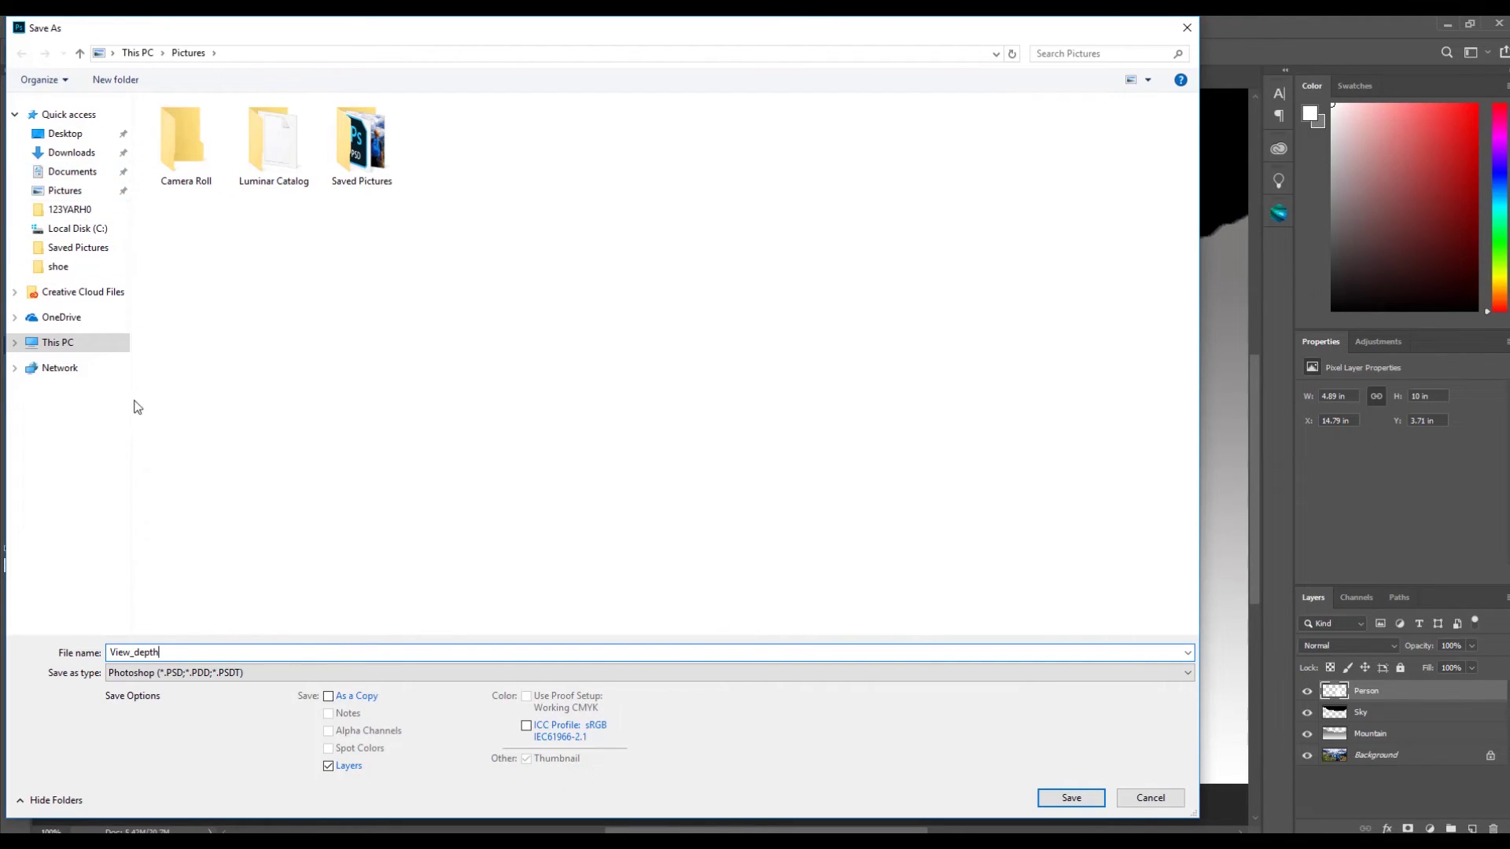
left_click(160, 673)
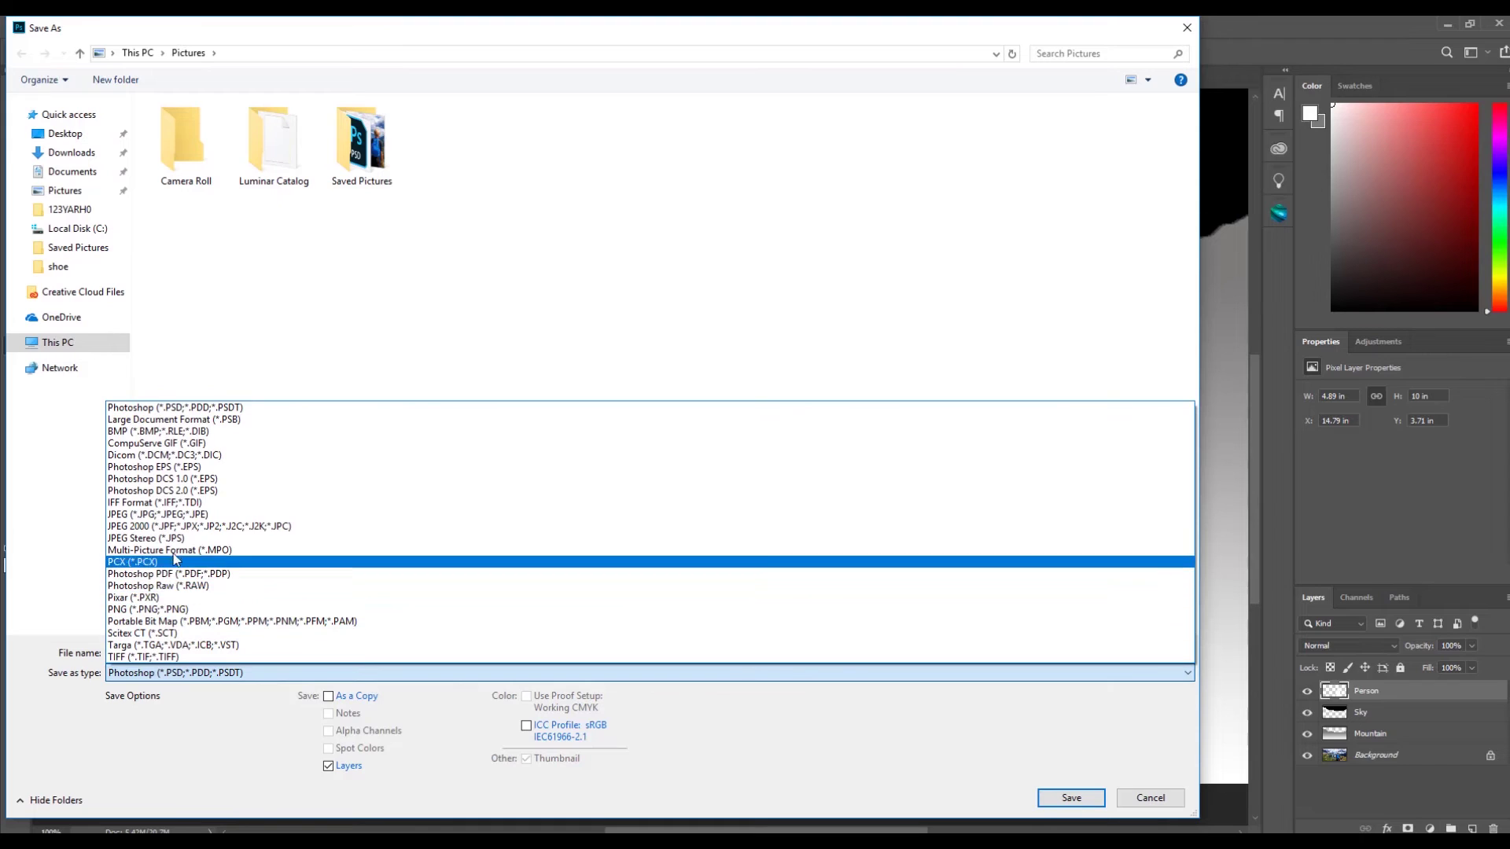
left_click(176, 515)
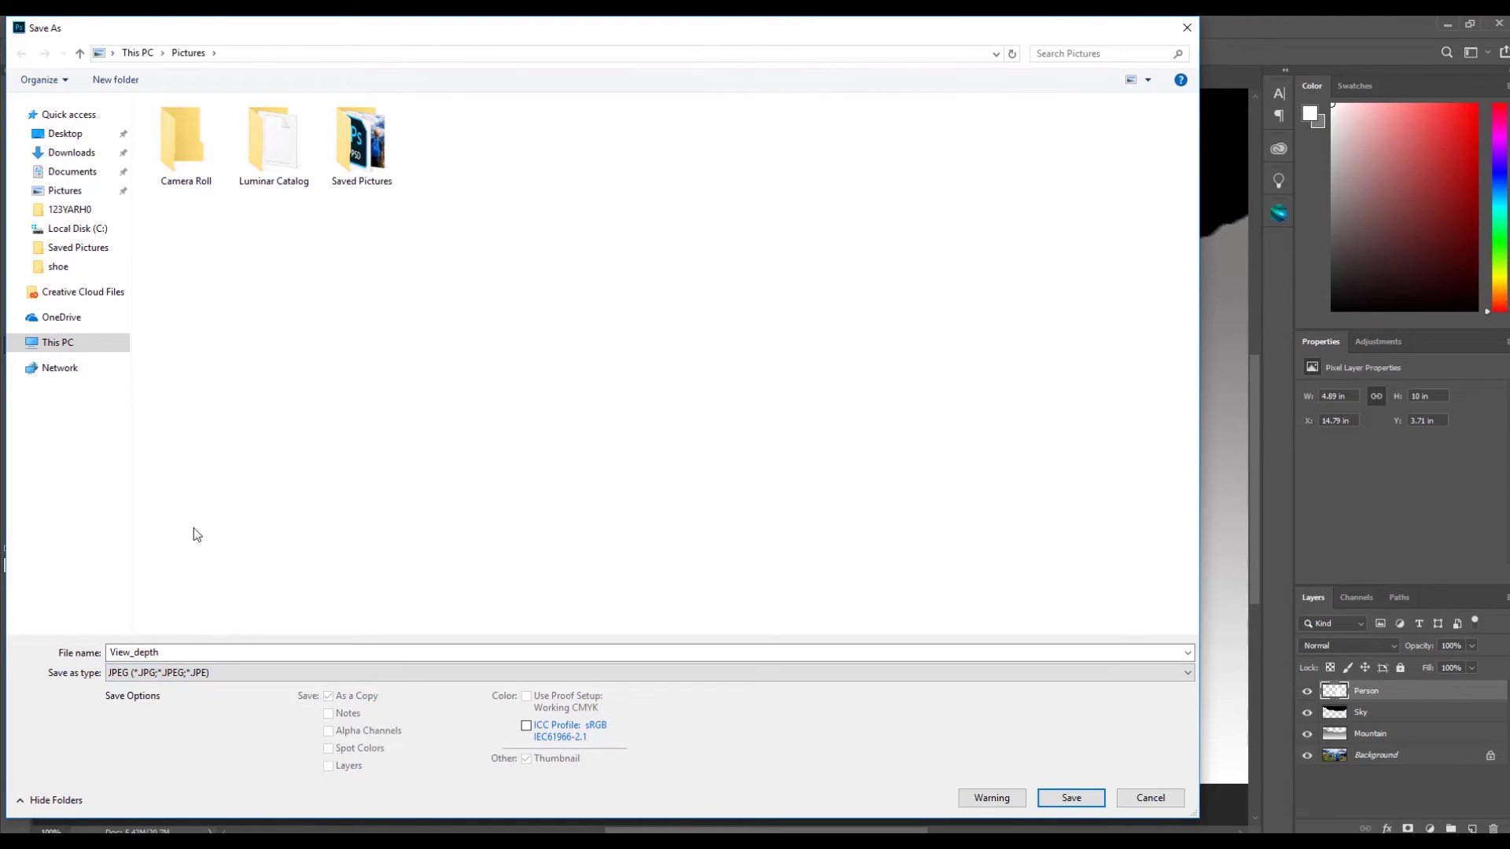
left_click(1053, 796)
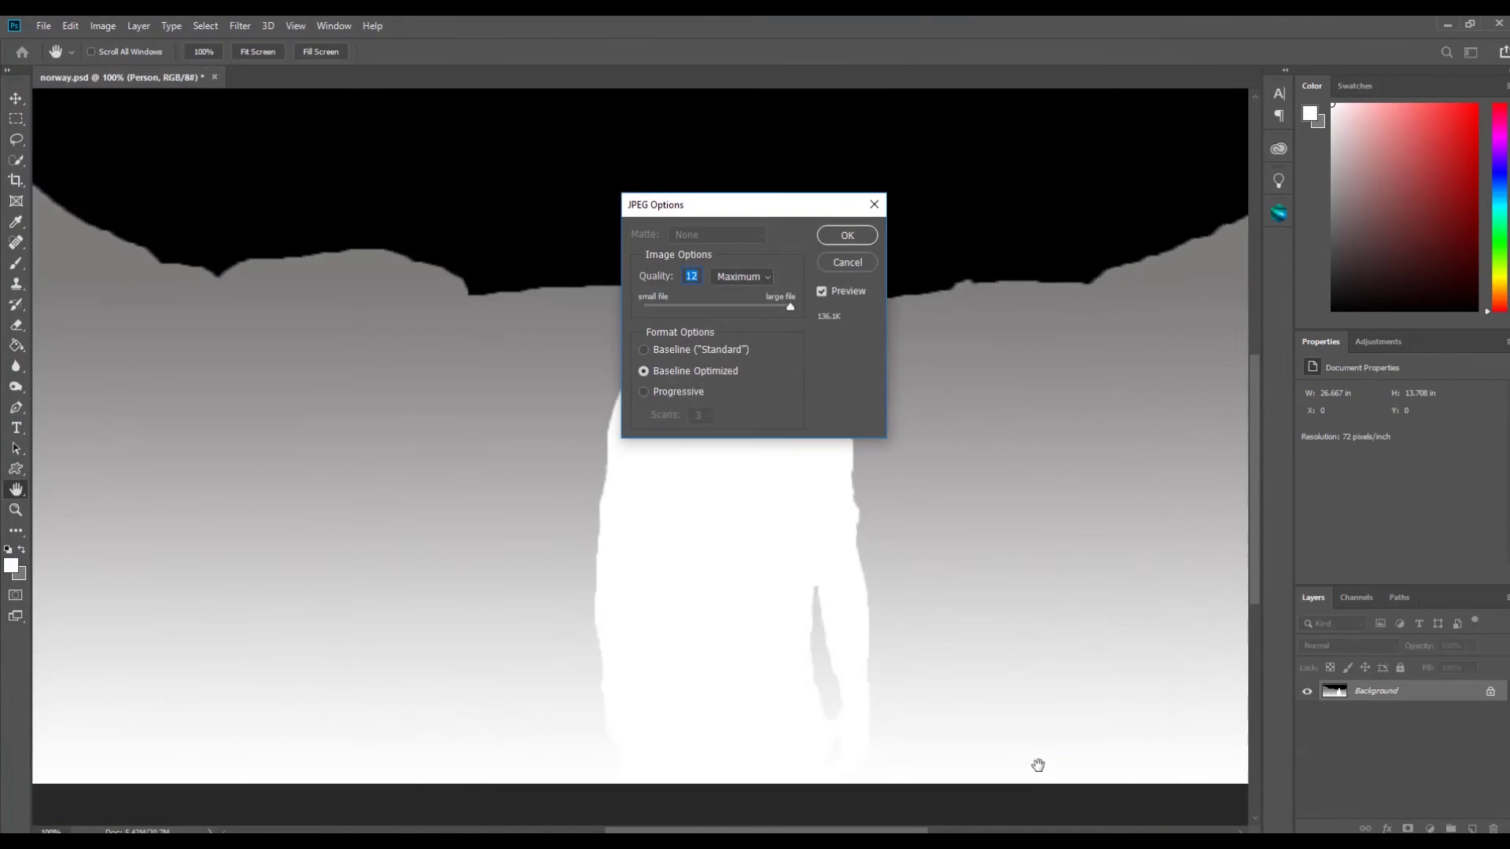
left_click(850, 241)
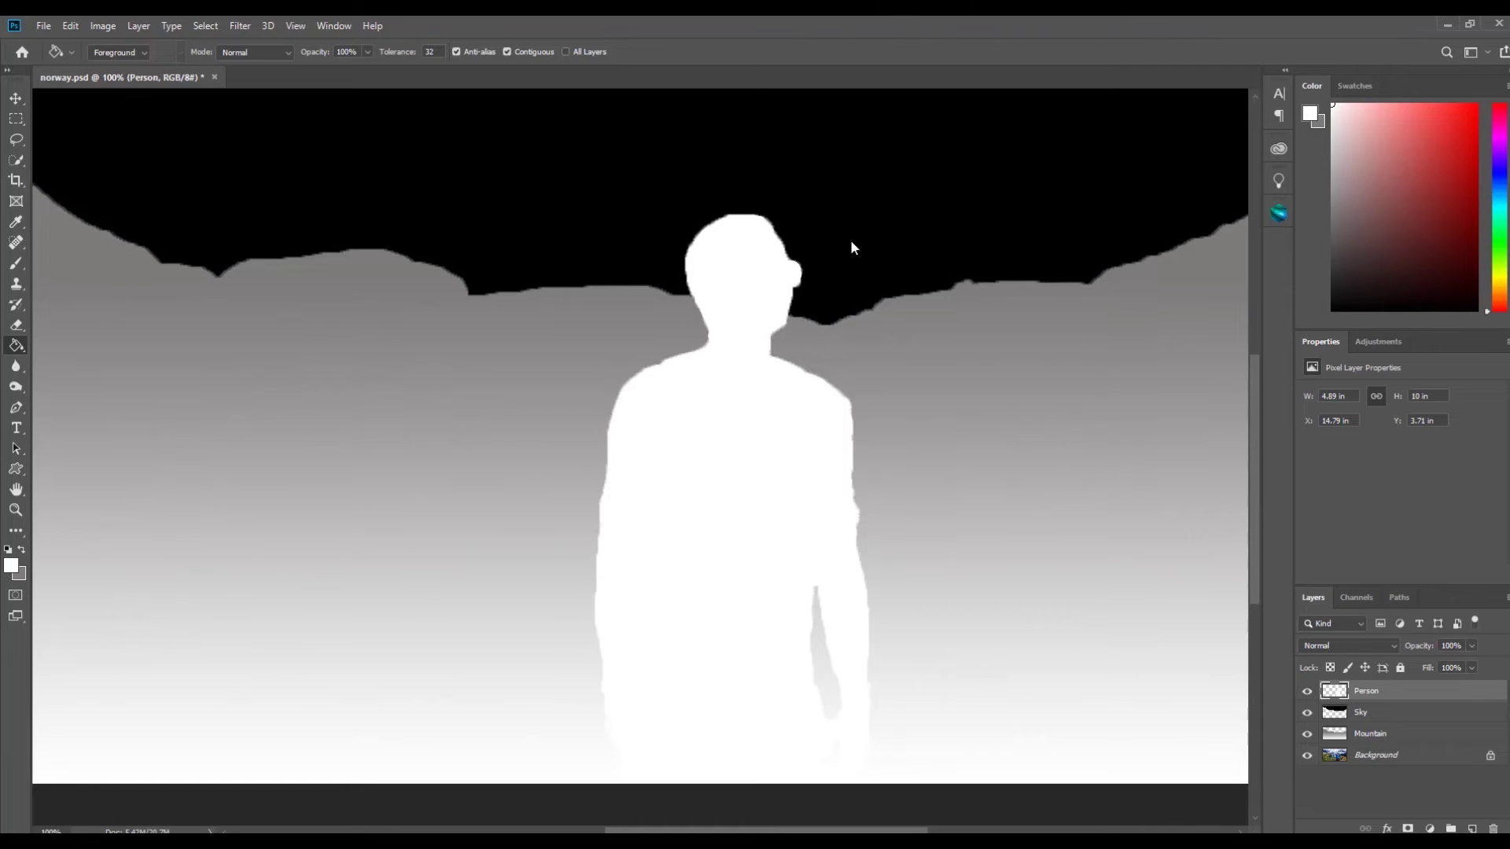
Step: Hide the Person, Sky and Mountain layers, leaving only the Background photo shown
left_click(1307, 690)
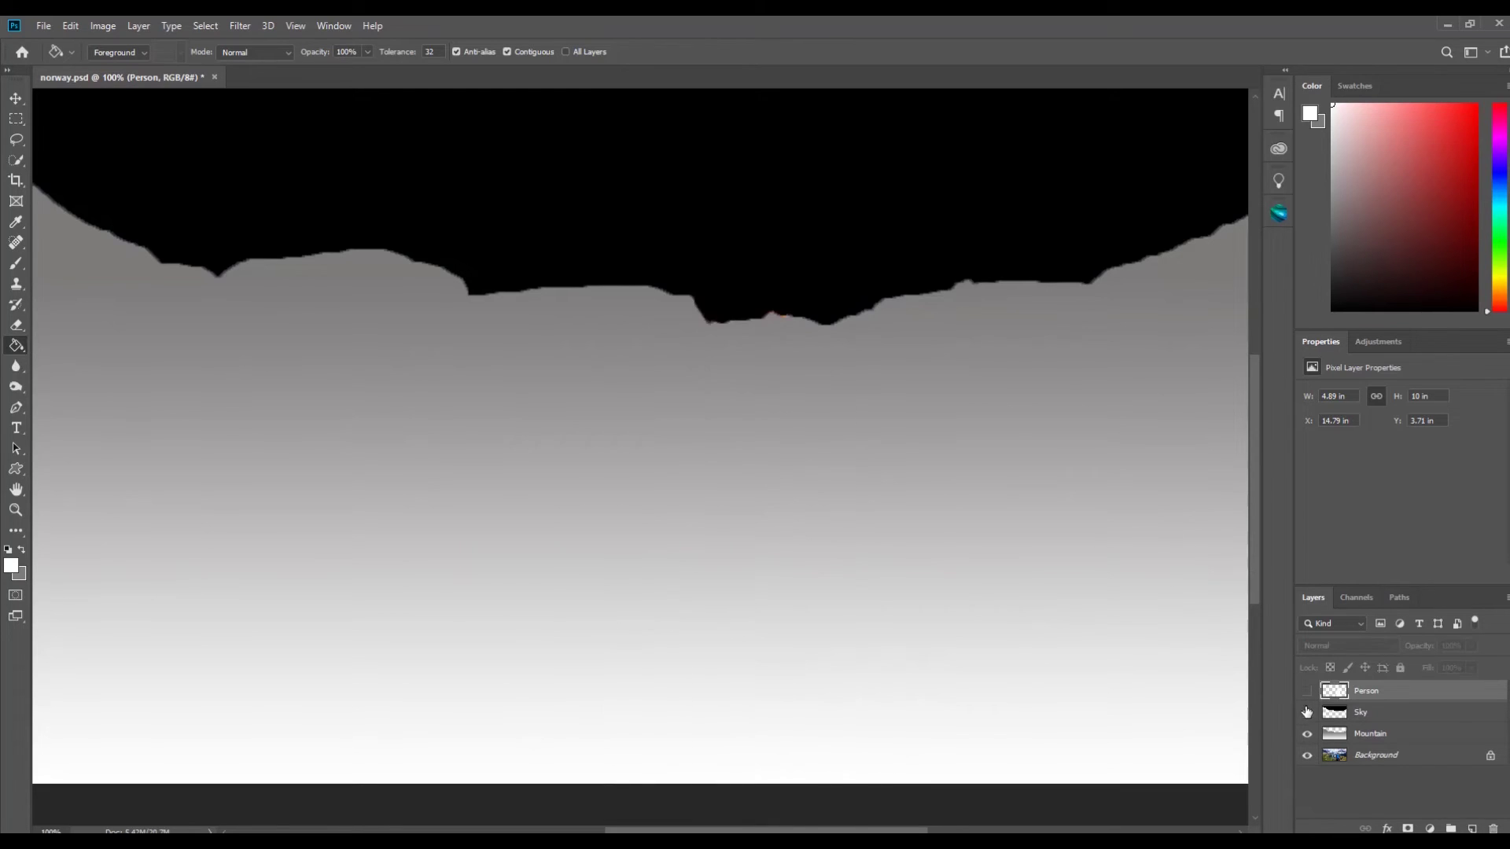
left_click(1307, 713)
left_click(1307, 733)
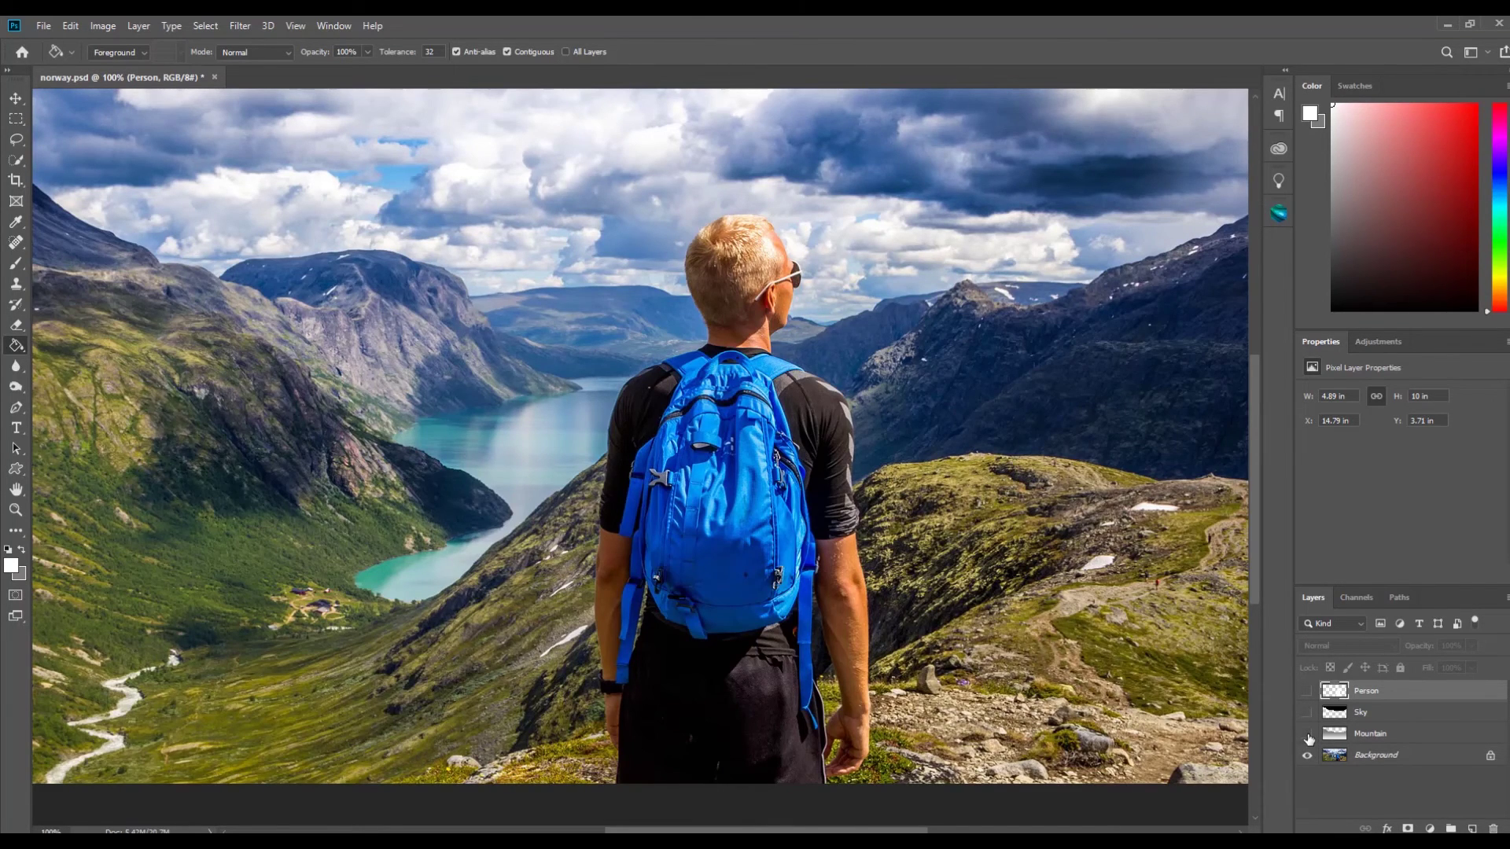
Step: Save the original photo in Pictures as a JPEG named View at maximum quality 12, Baseline Optimized
left_click(44, 26)
left_click(69, 203)
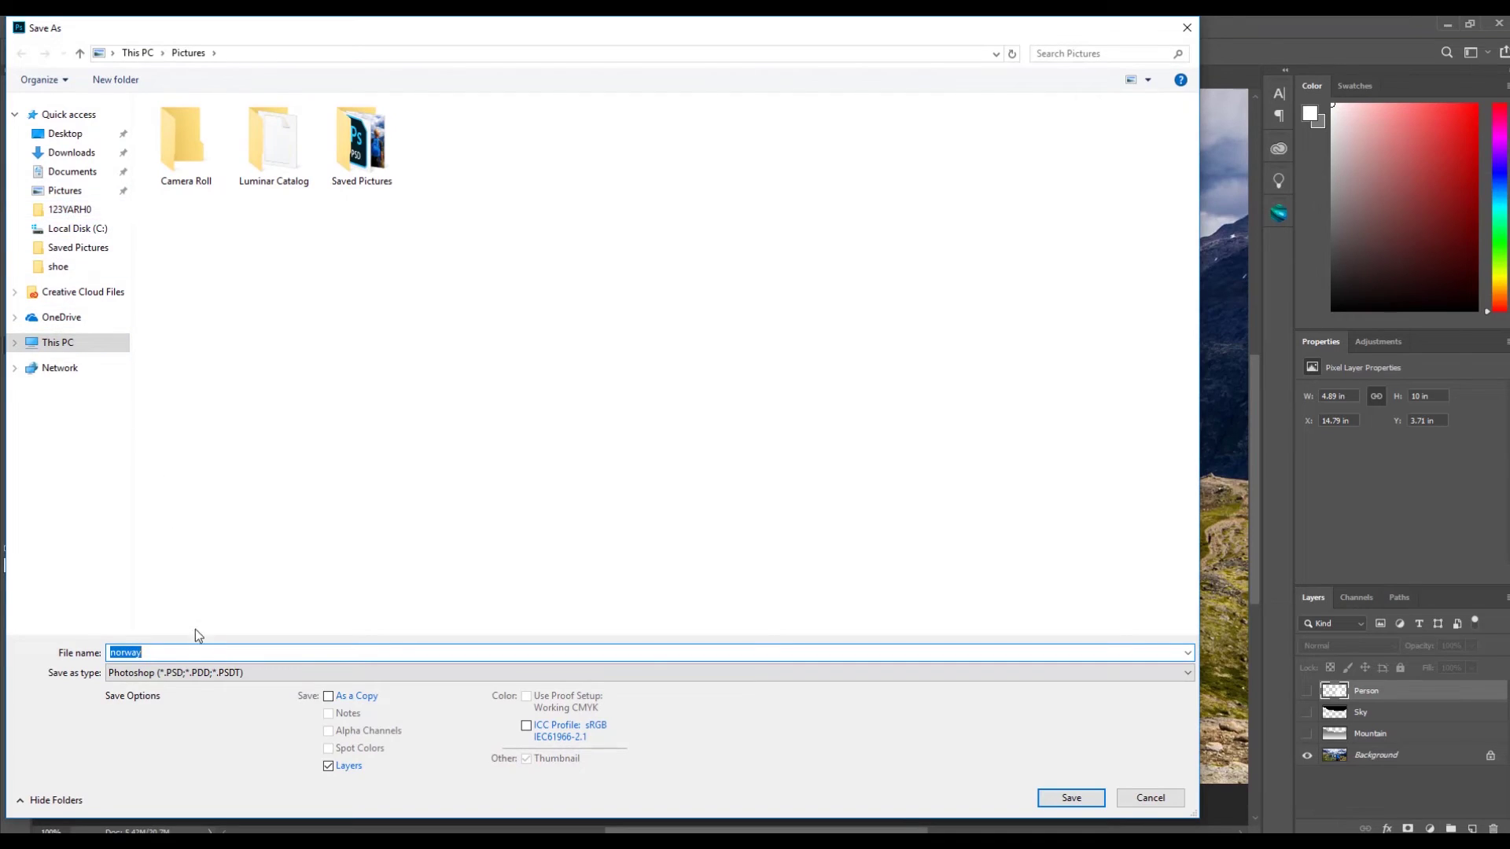
left_click(195, 652)
left_click_drag(195, 652, 93, 648)
type("View")
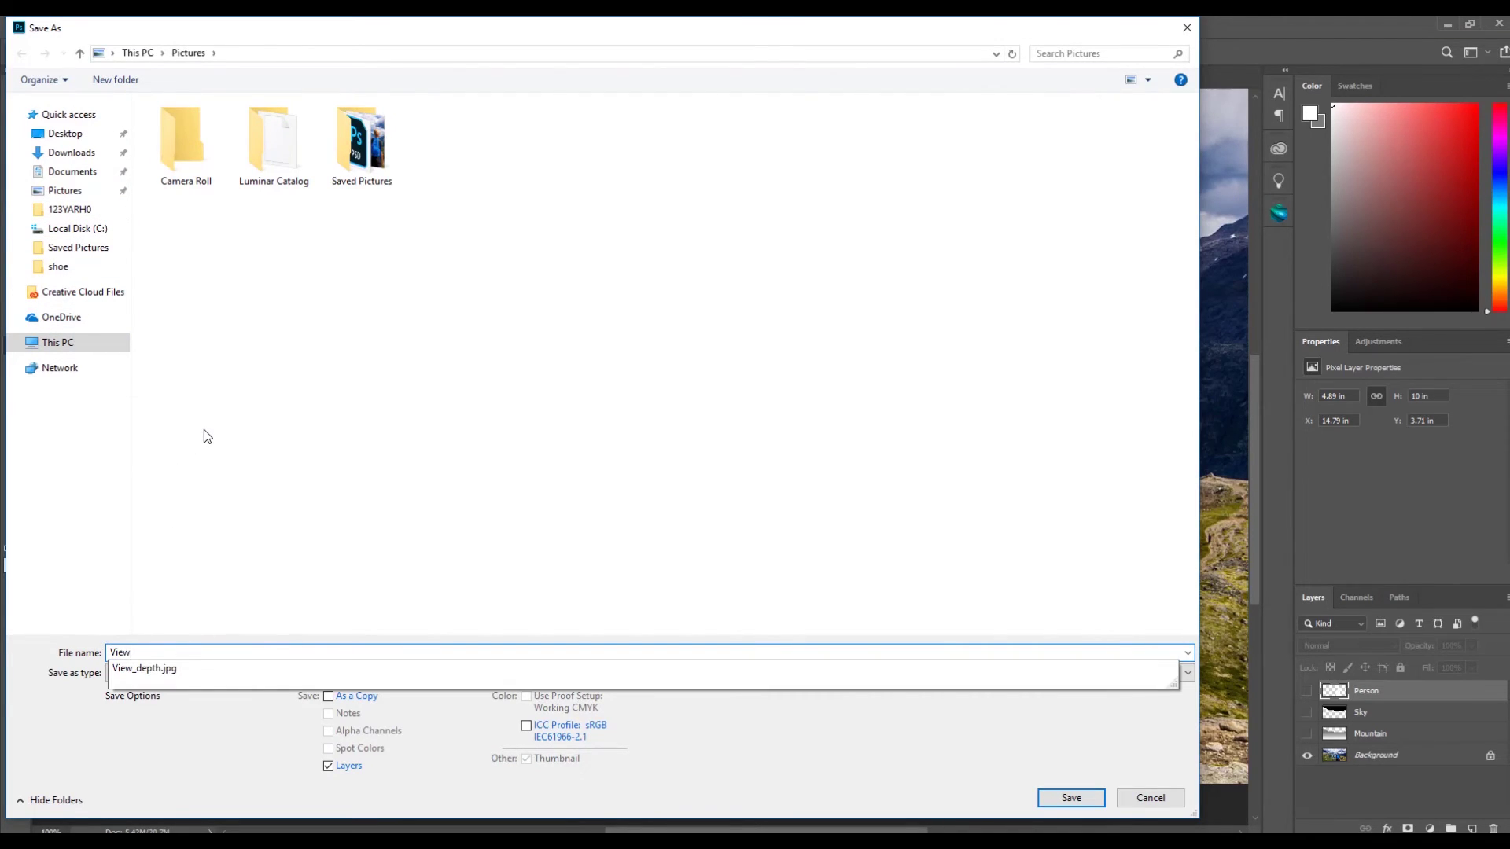
left_click(233, 467)
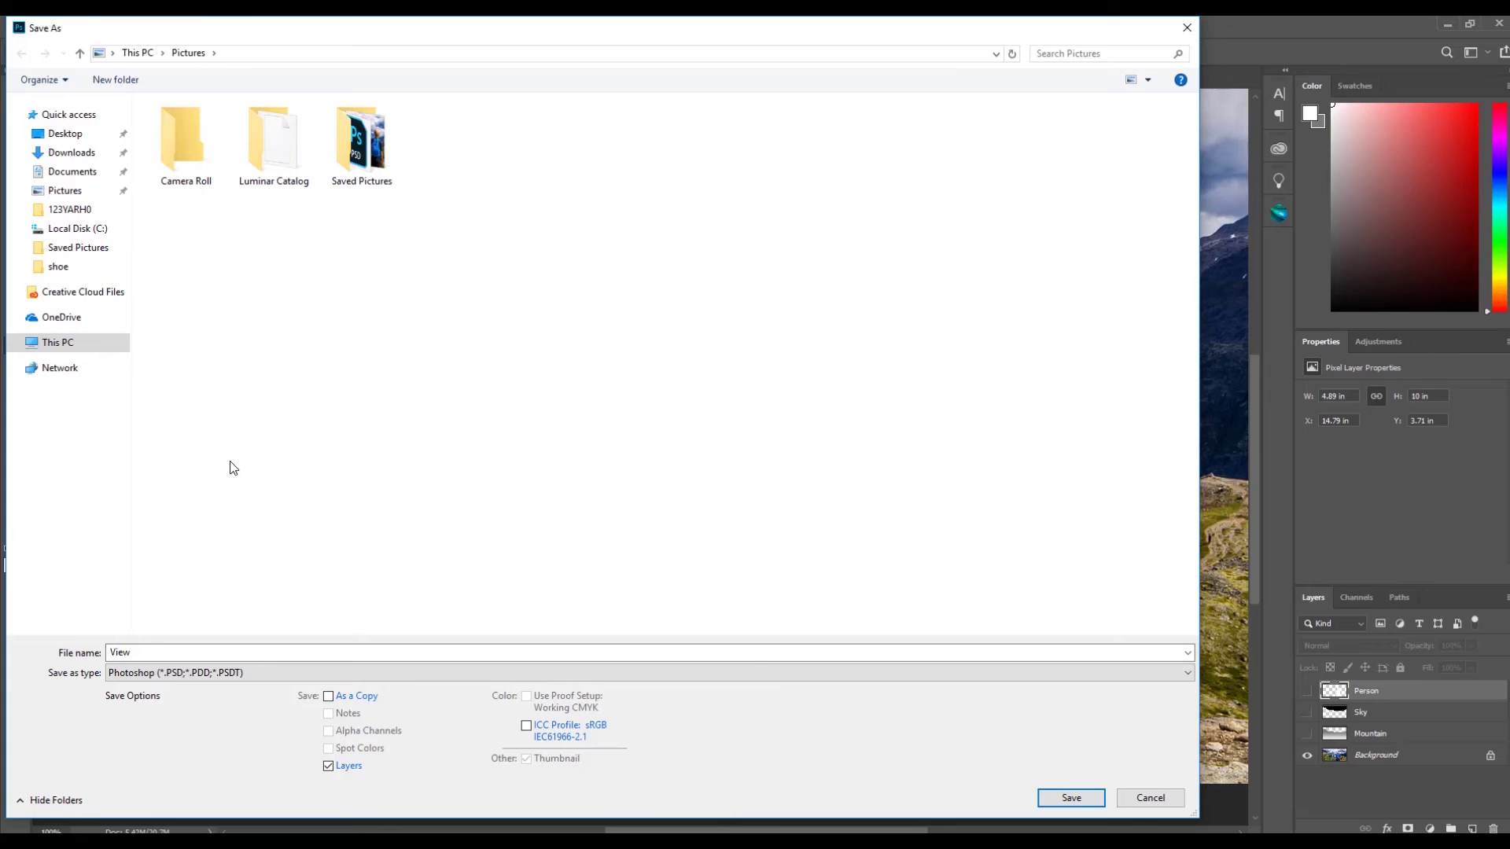
left_click(209, 674)
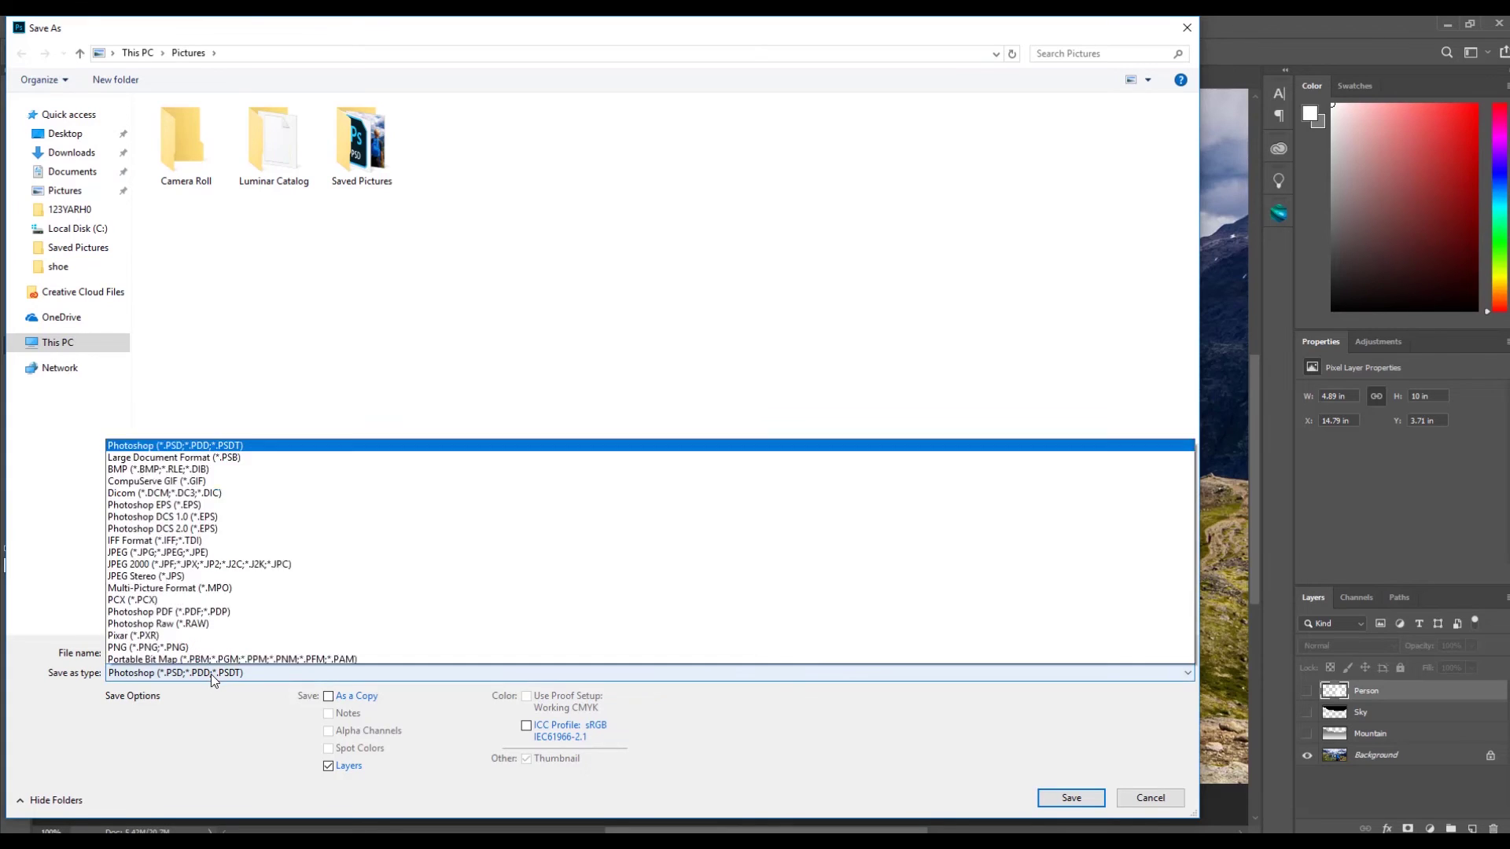
left_click(185, 515)
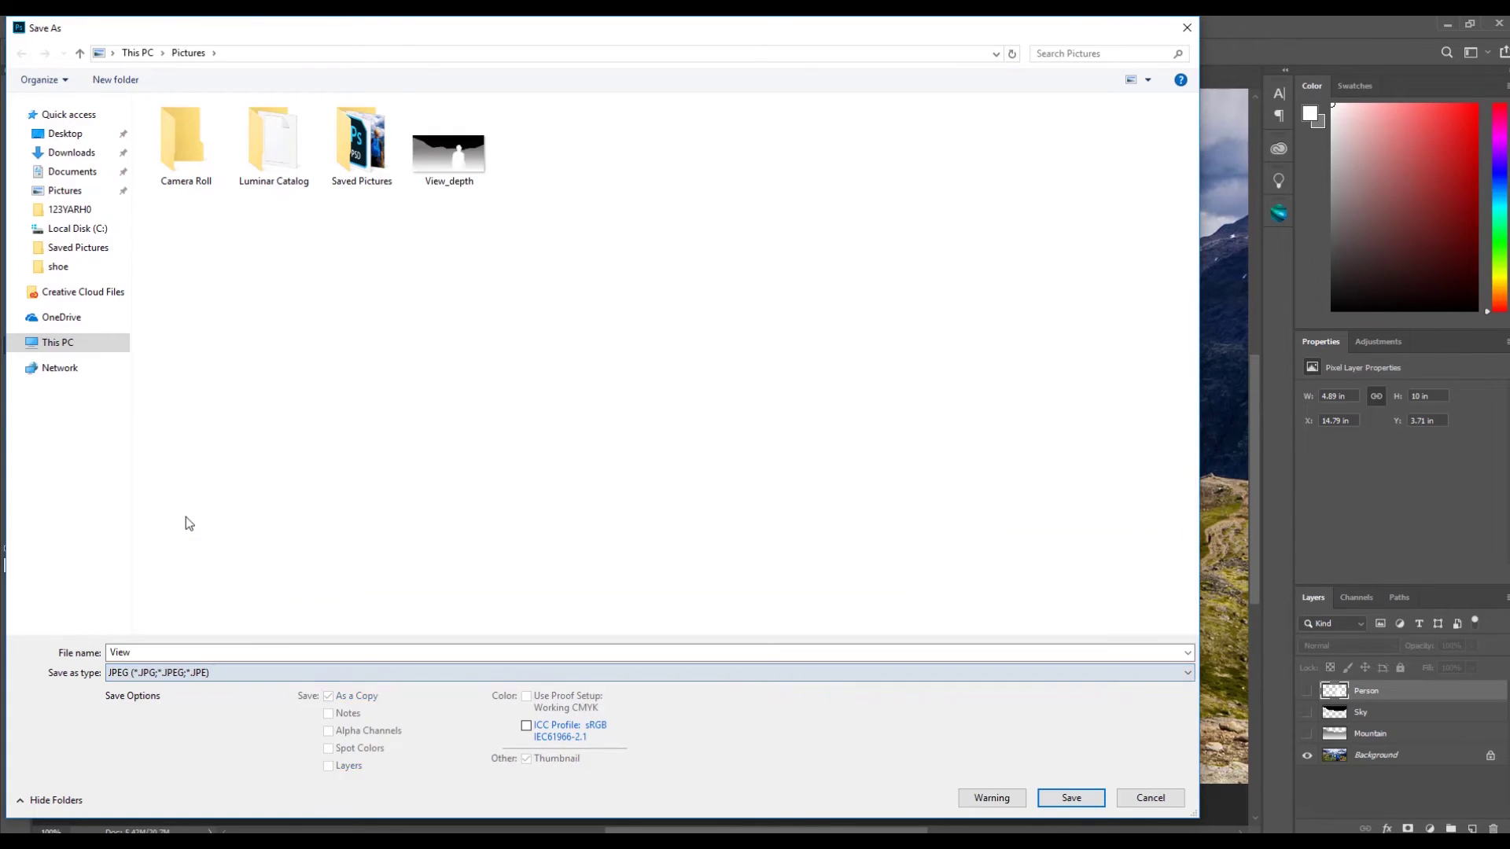
left_click(1069, 798)
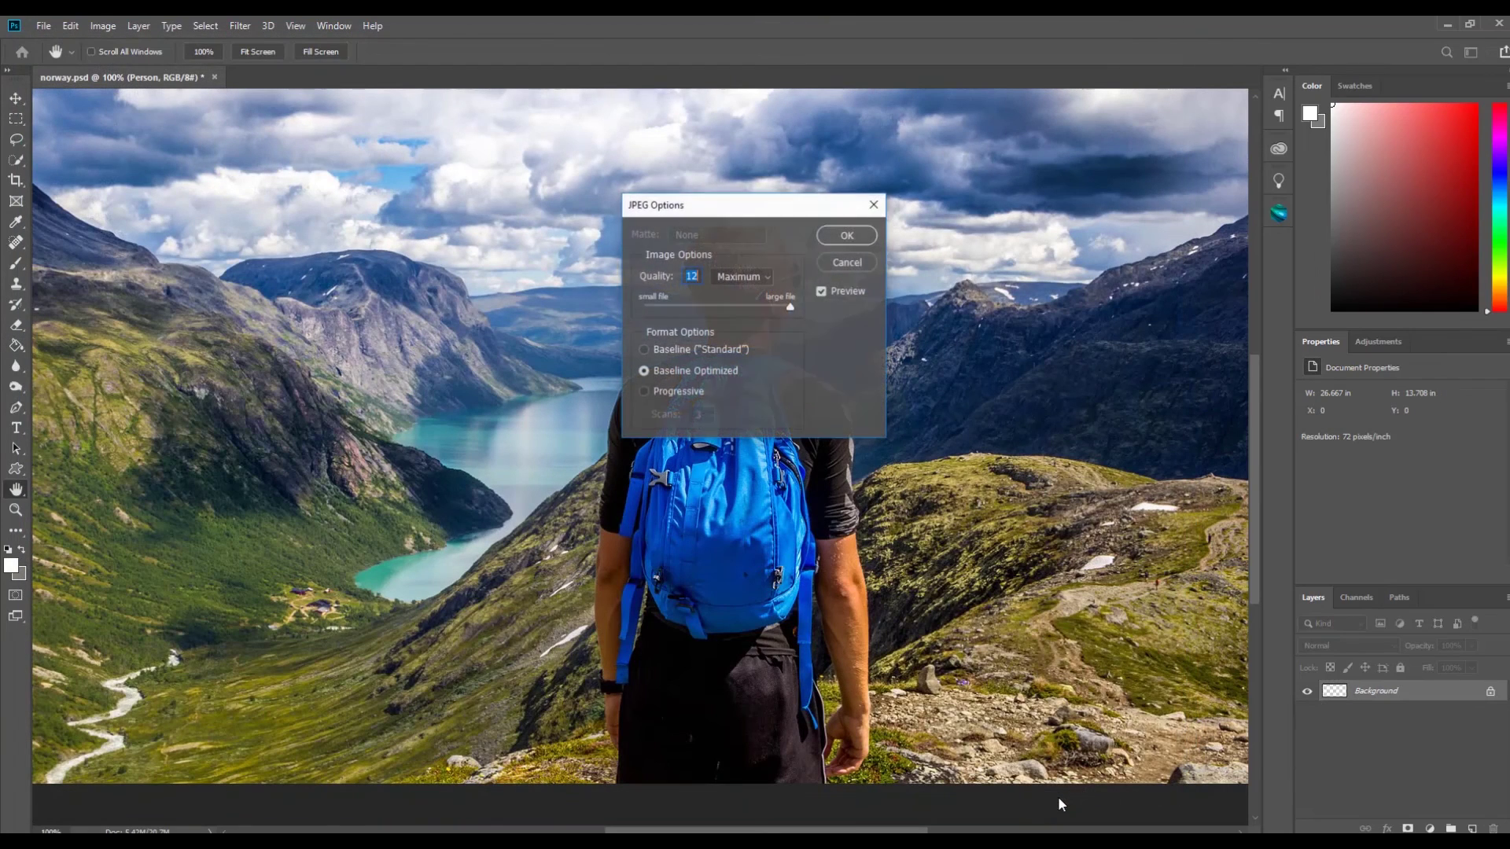
left_click(847, 237)
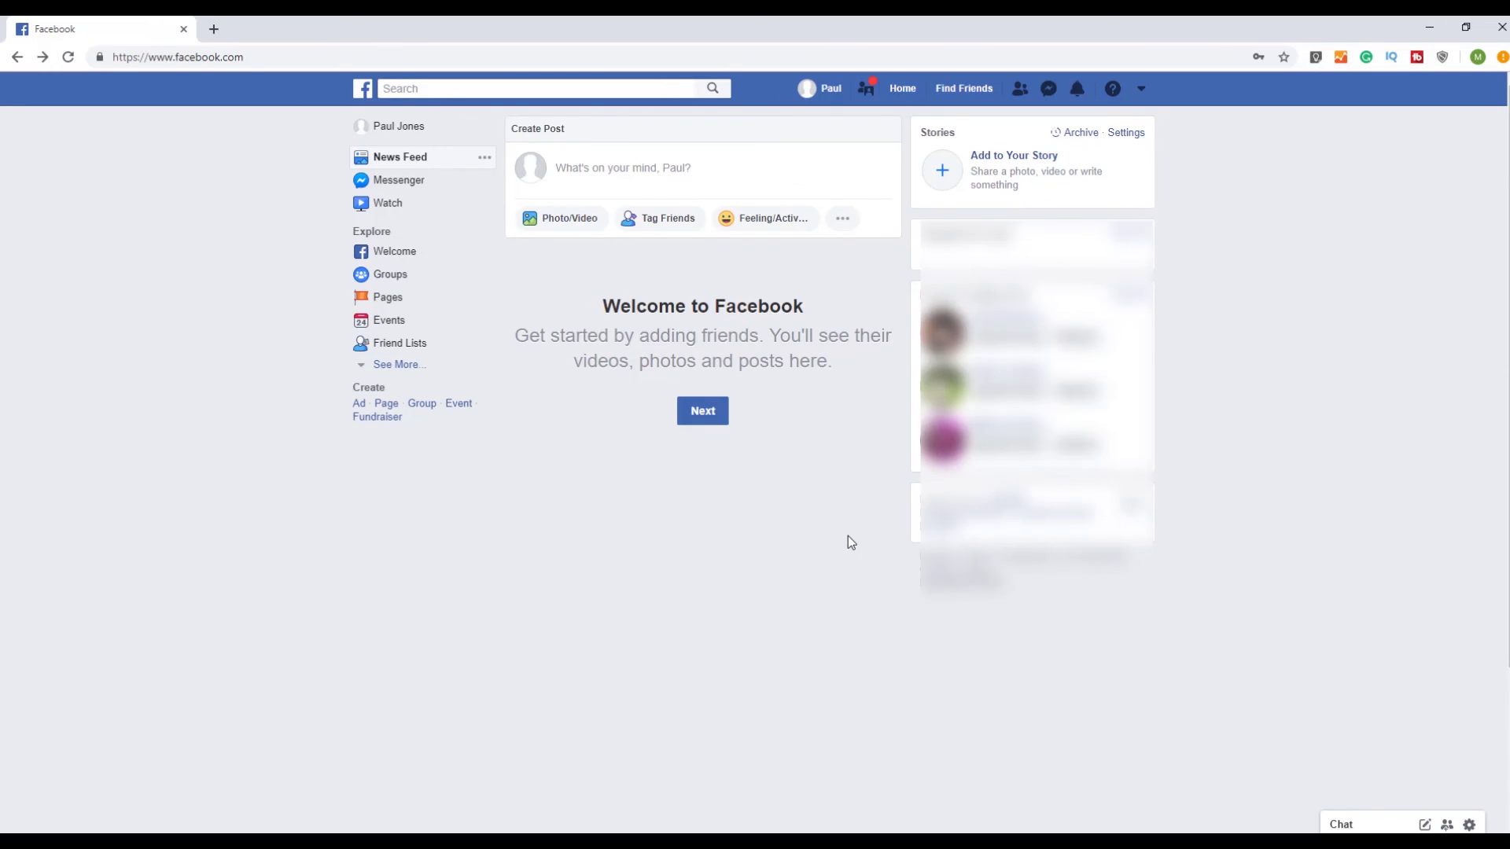
Step: Switch to Facebook in Chrome and add View and View_depth from Pictures together to a new photo post
left_click(572, 221)
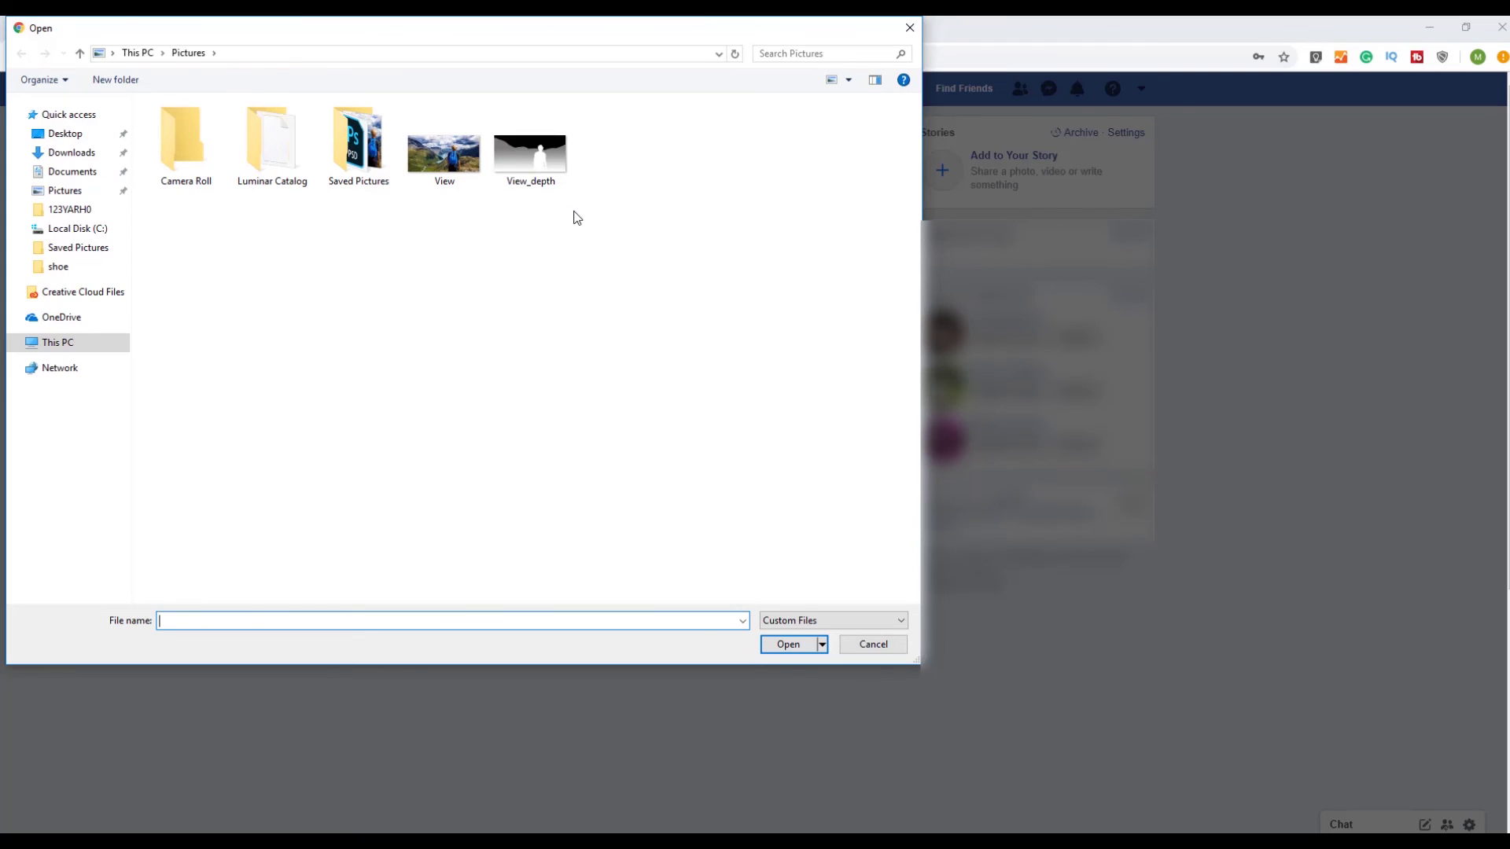
left_click_drag(577, 218, 407, 100)
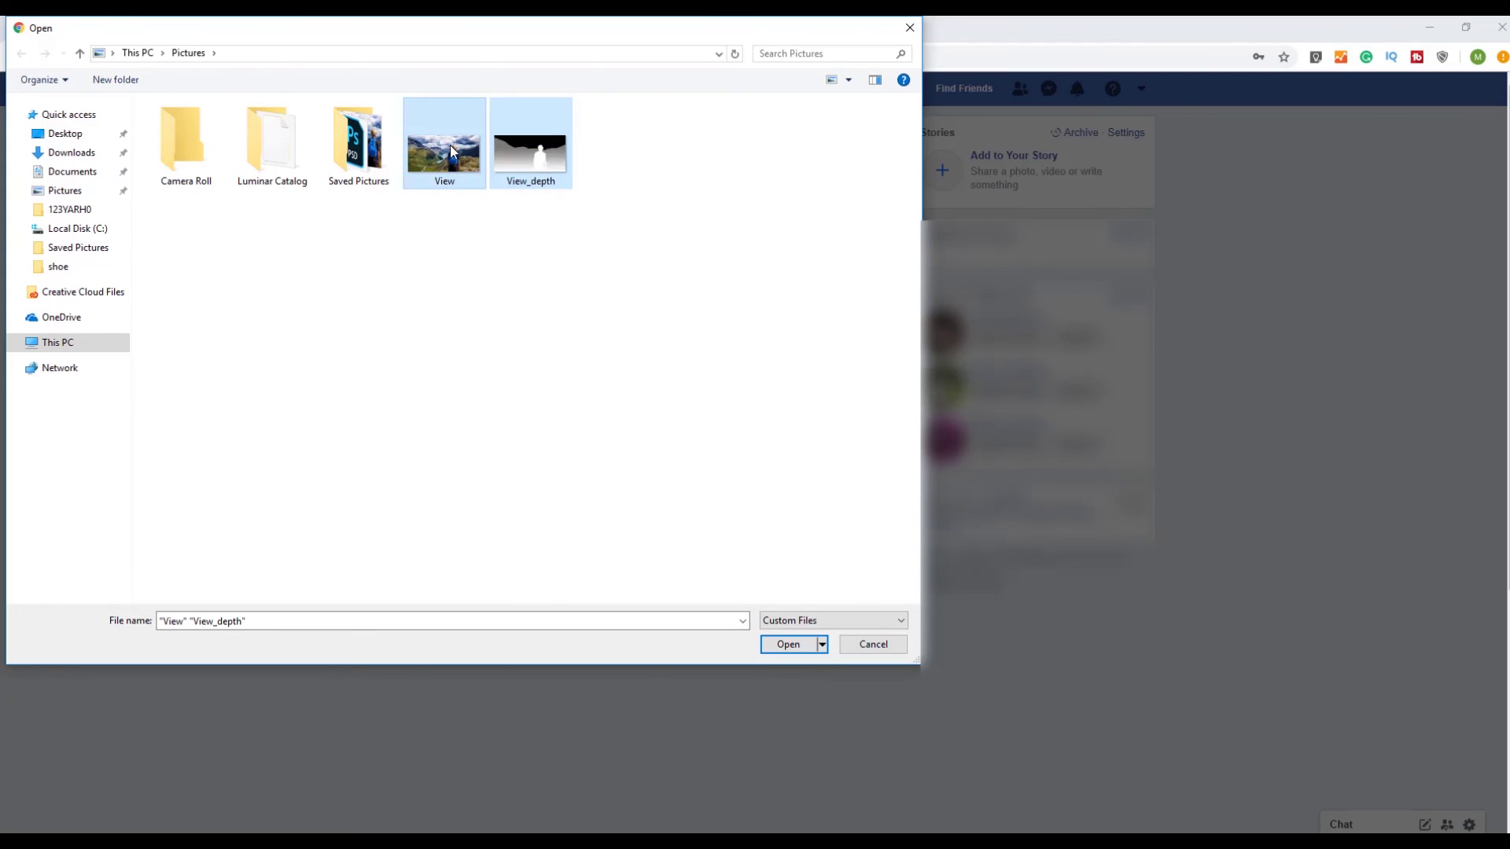
left_click(784, 649)
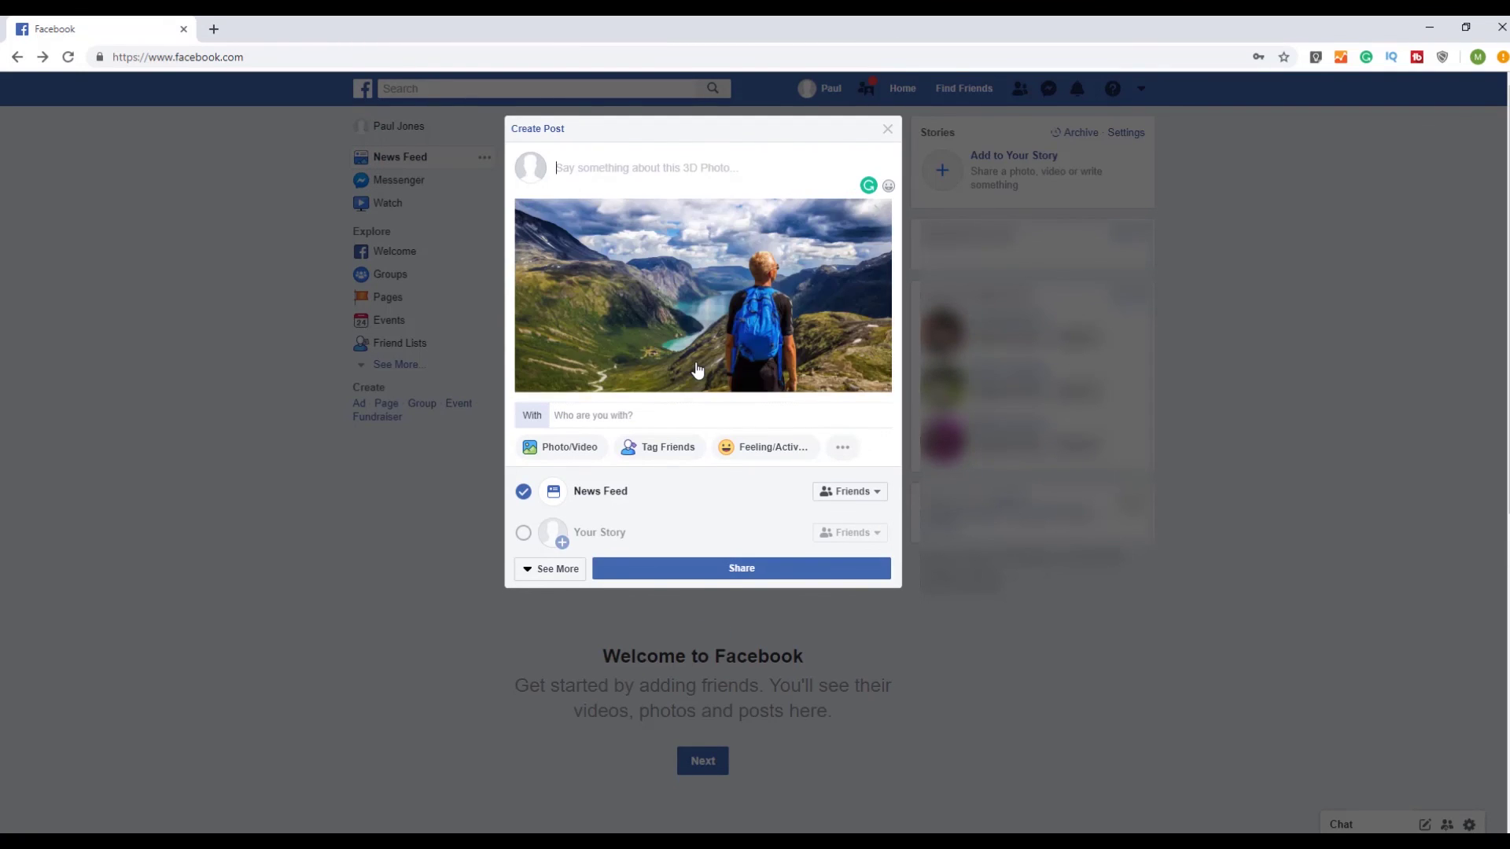
Step: Share the 3D photo post to the News Feed with Friends and open the published photo enlarged
left_click(719, 570)
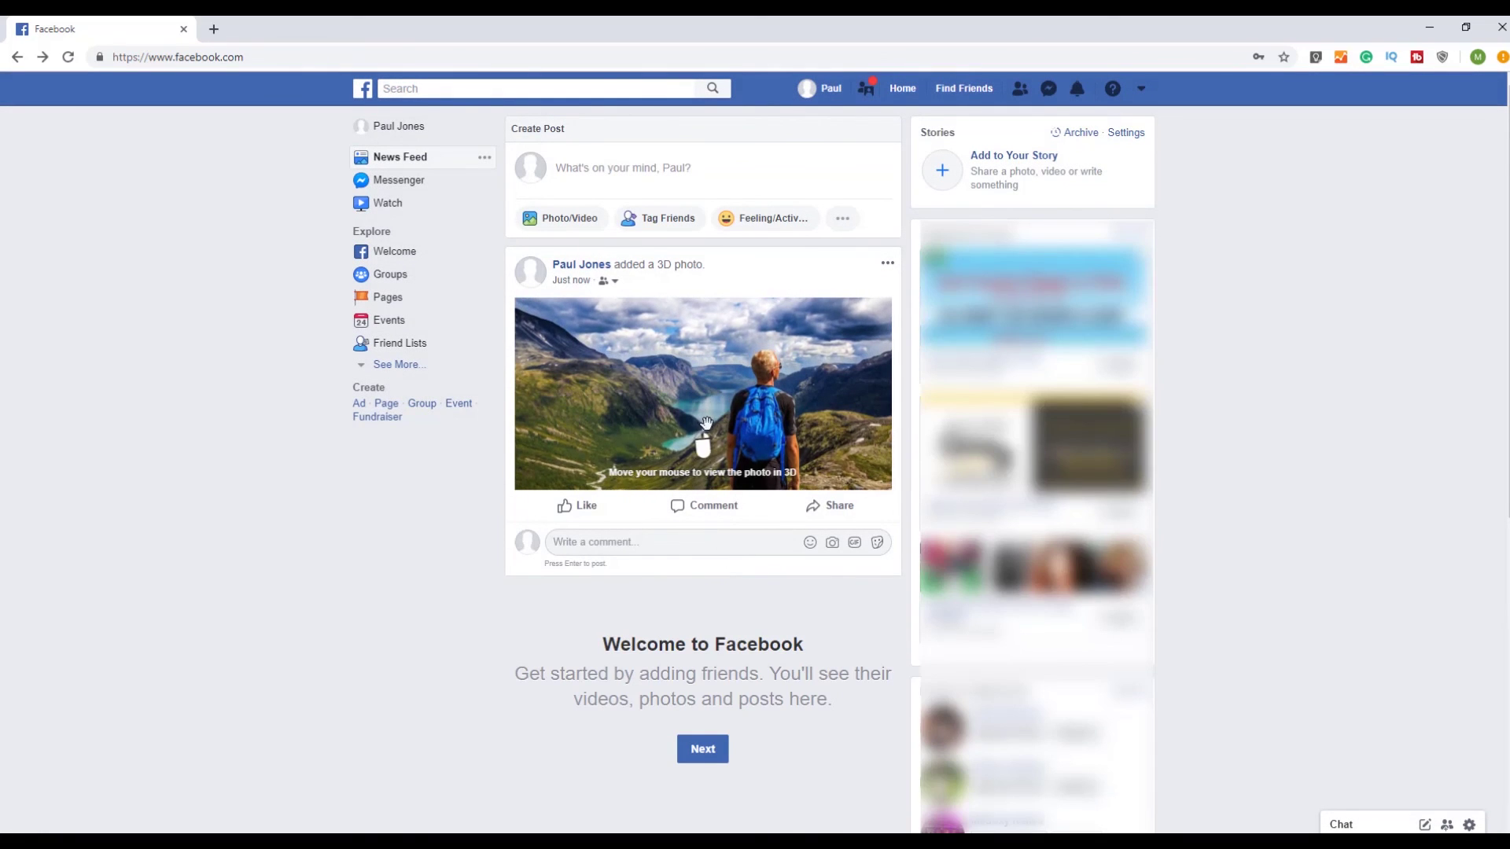
left_click(751, 396)
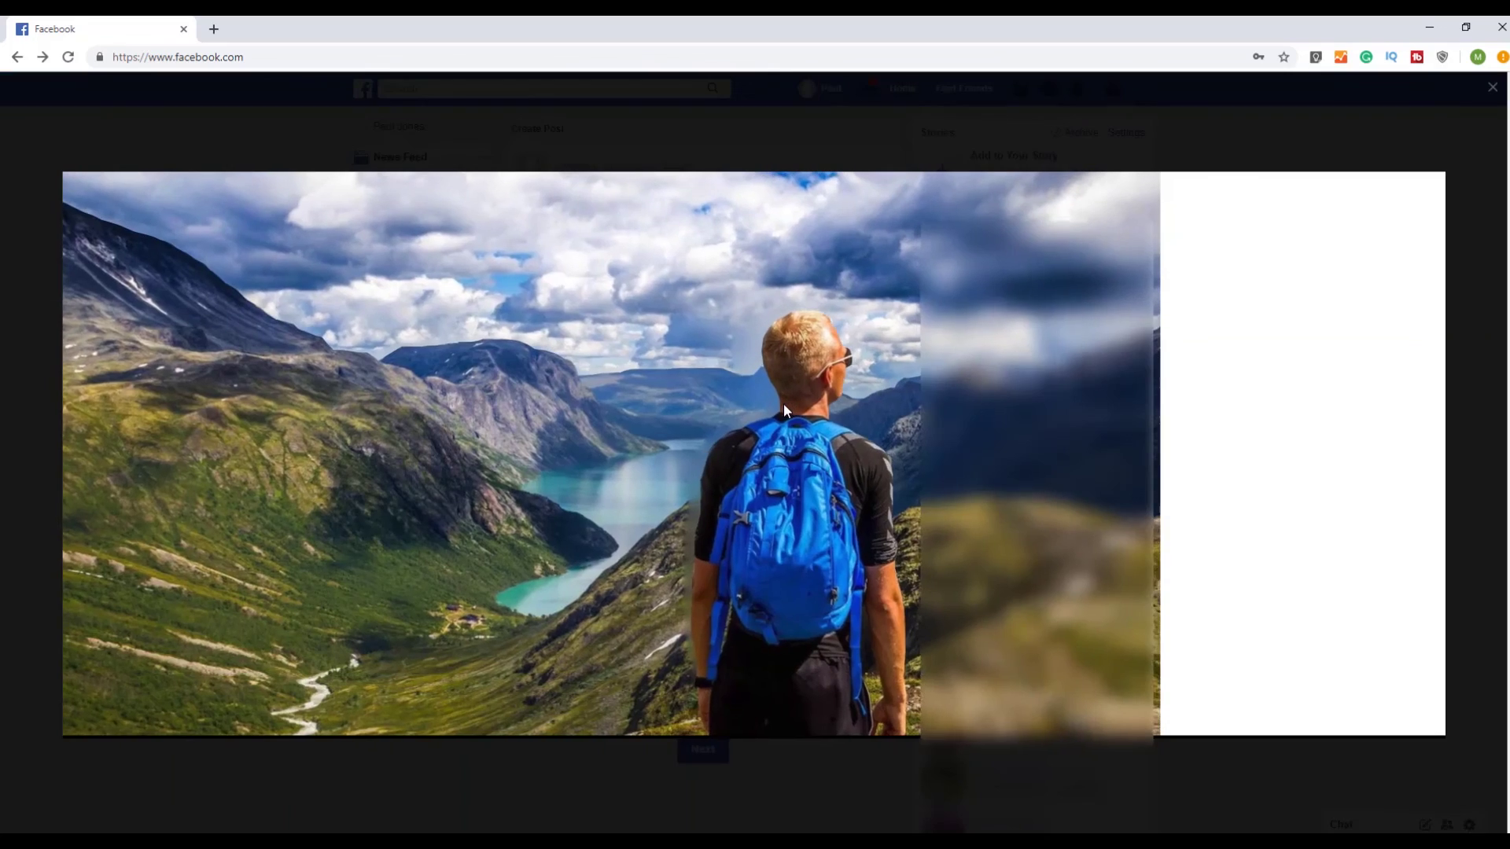